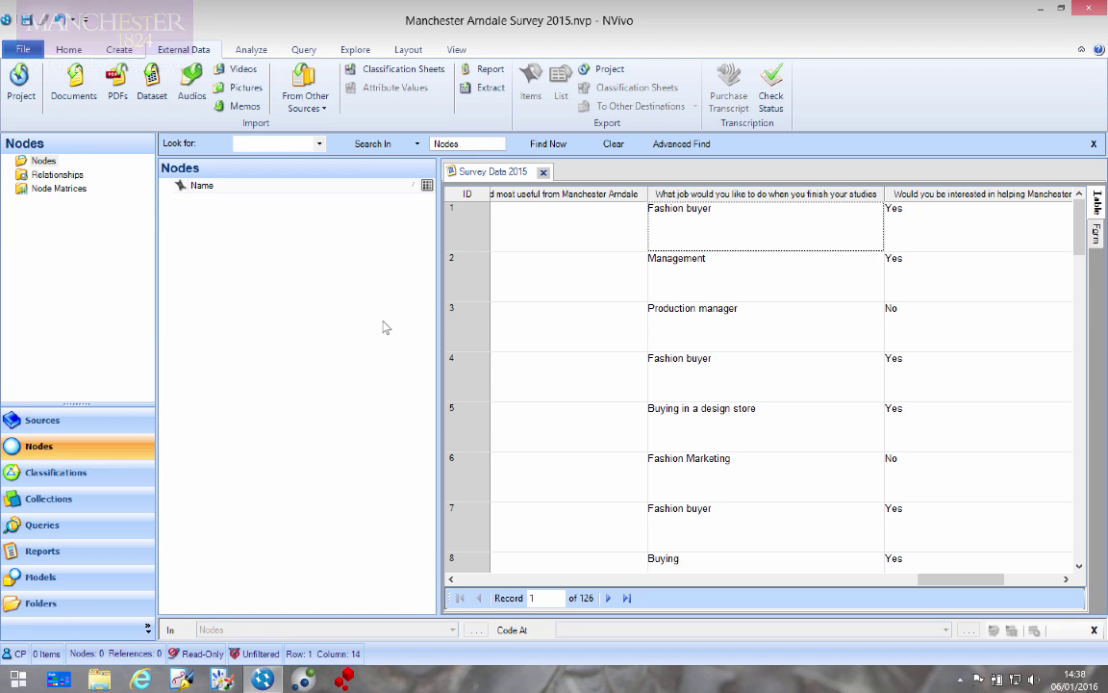
Bring up the Survey Data 2015 dataset from Sources and show the Nodes list alongside it
click(42, 160)
click(74, 419)
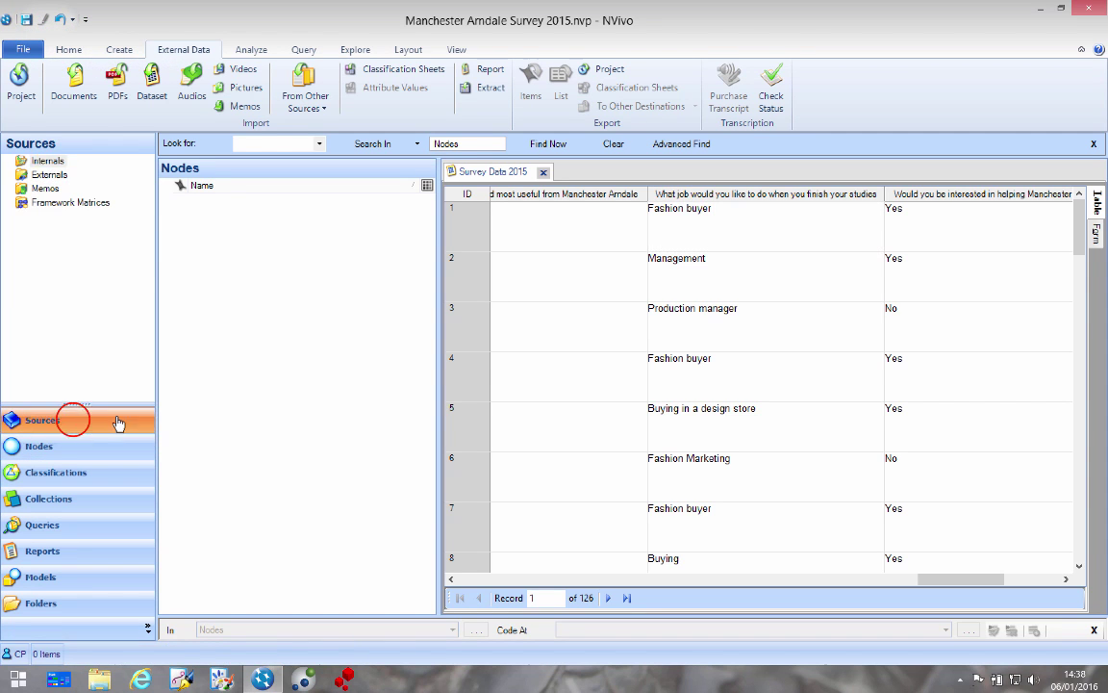
click(213, 199)
click(218, 203)
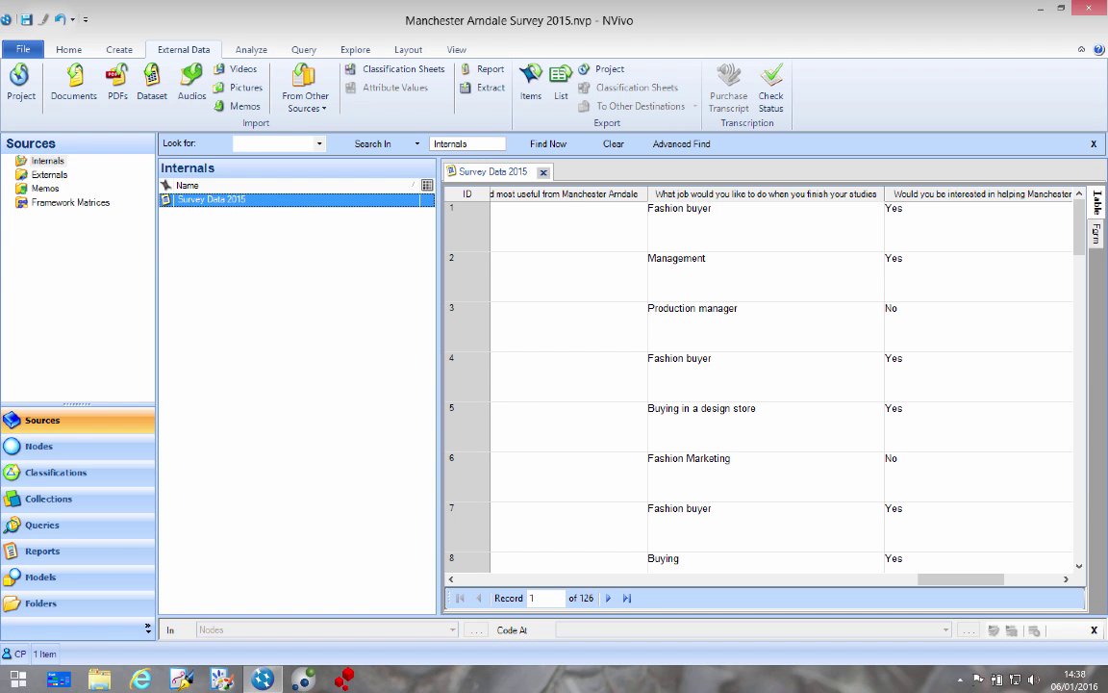
click(680, 209)
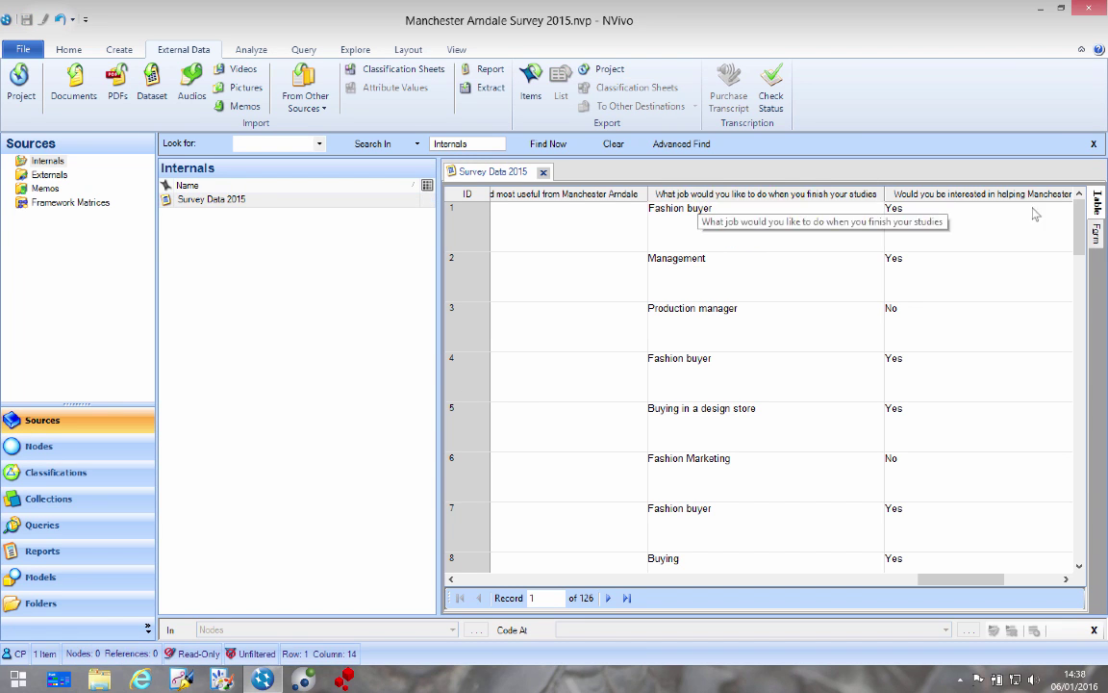
click(729, 194)
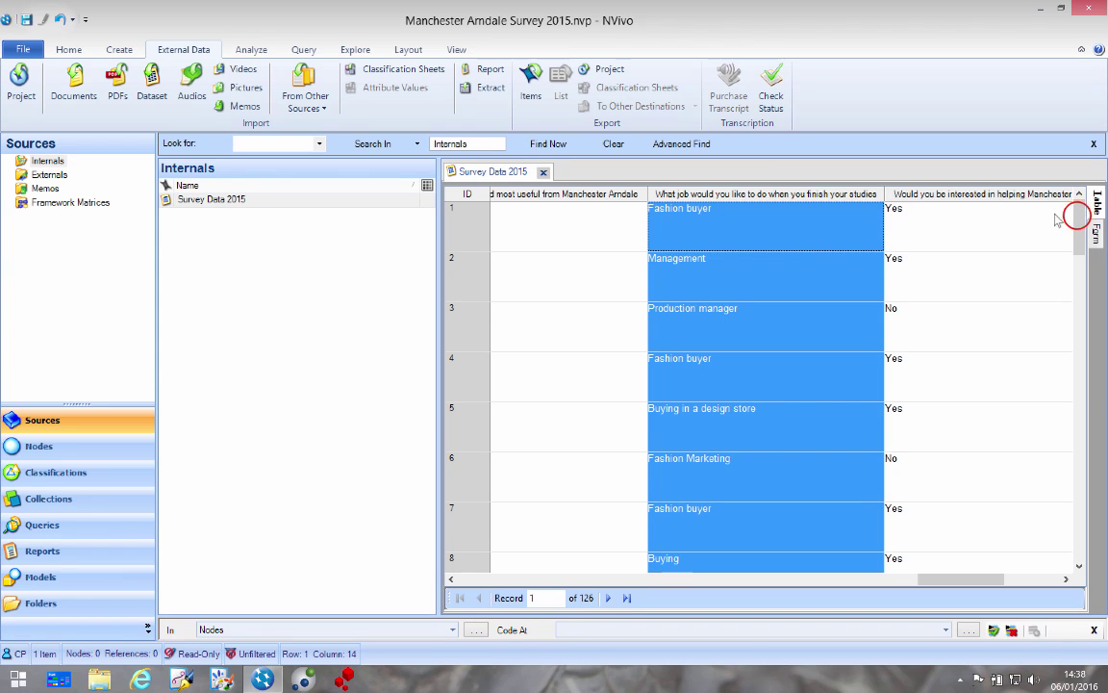
mouse_move(1079, 223)
mouse_down()
mouse_move(1079, 250)
mouse_move(1079, 219)
mouse_up()
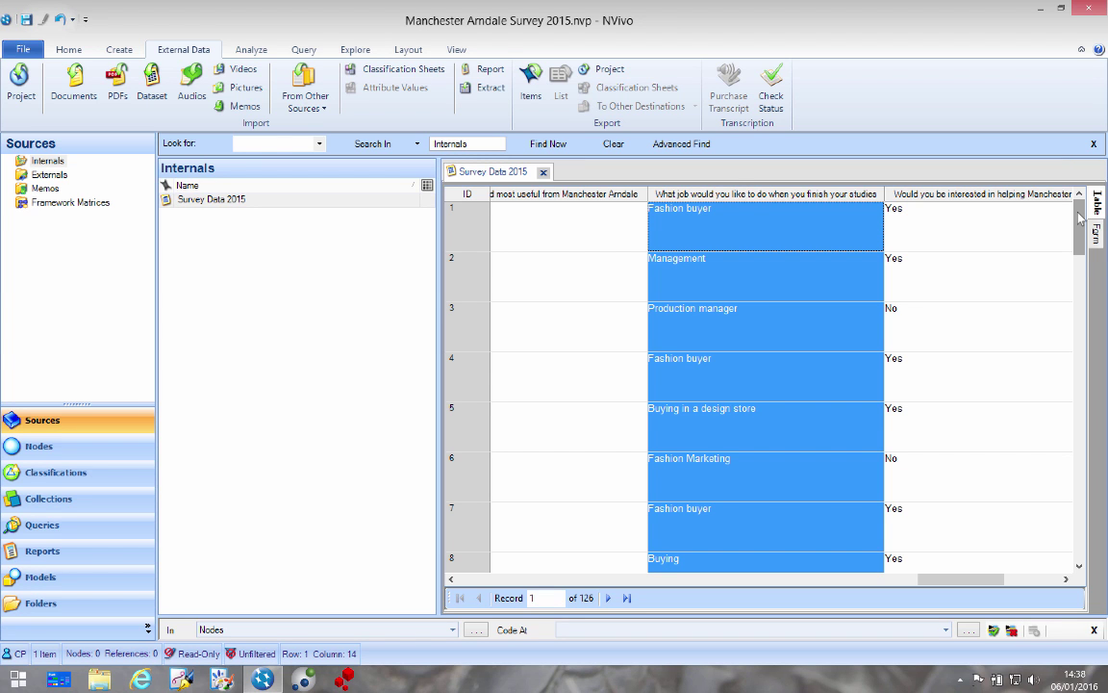
click(730, 210)
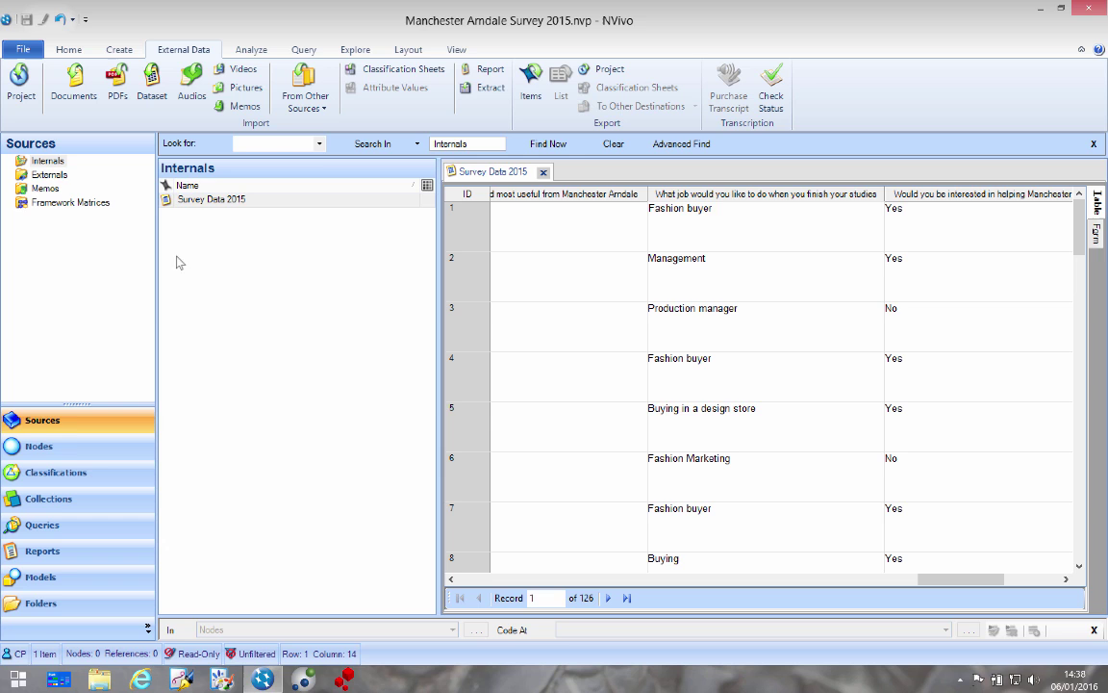
click(38, 445)
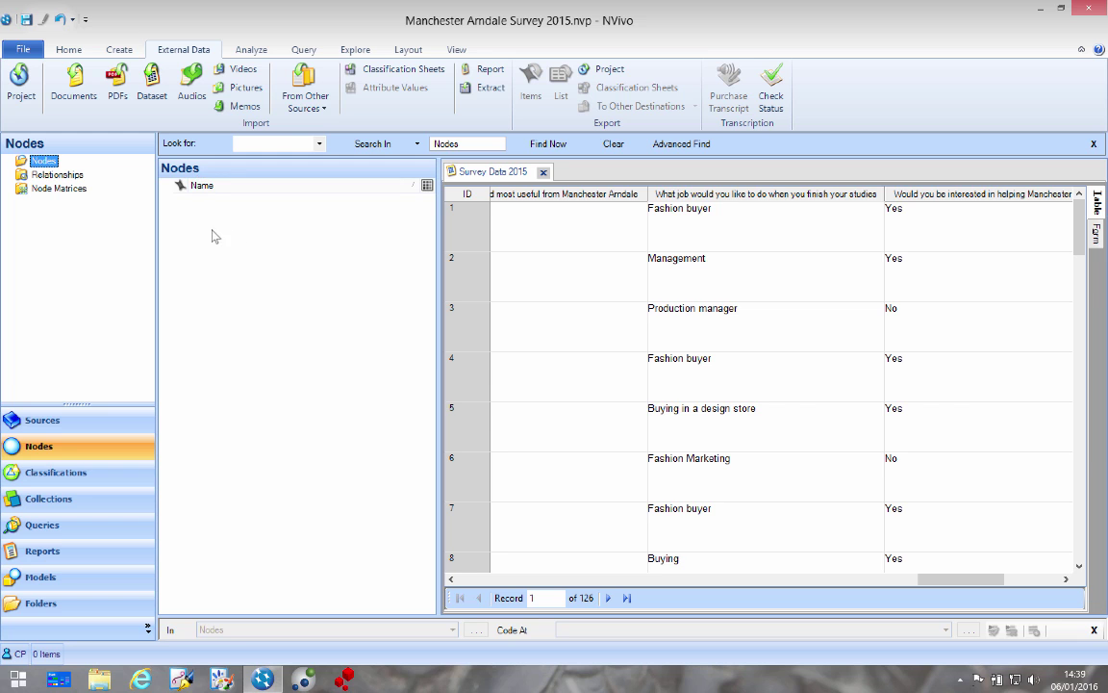
Code row 1's answer 'Fashion buyer' in vivo, creating a Fashion buyer node
click(684, 206)
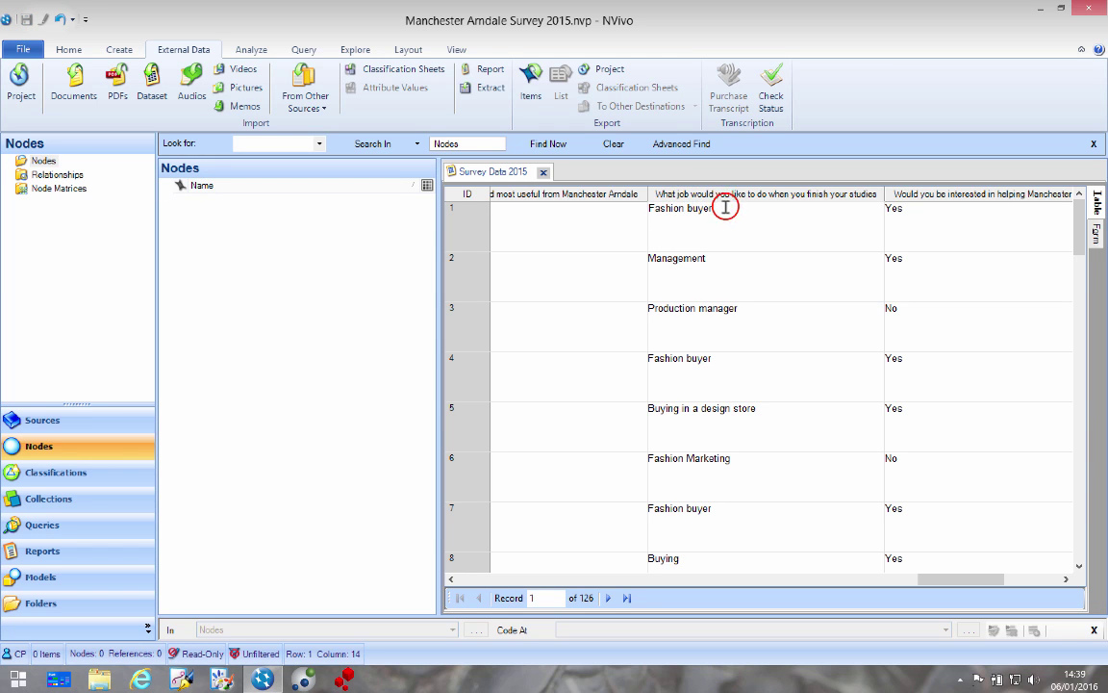
drag(725, 208, 682, 207)
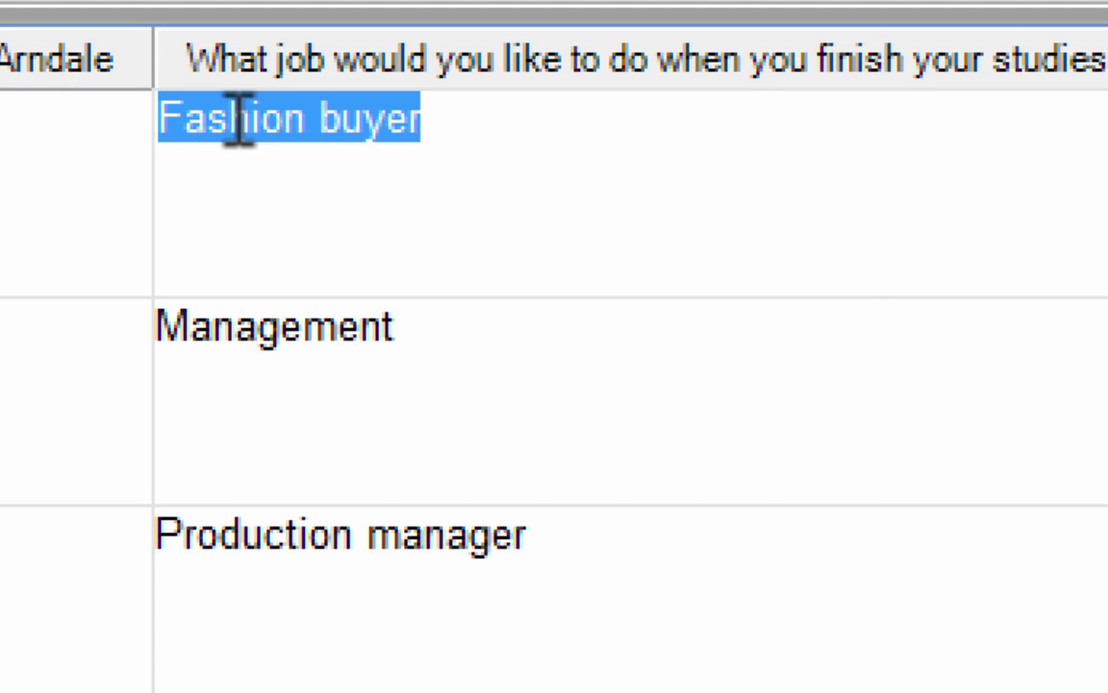
right_click(667, 209)
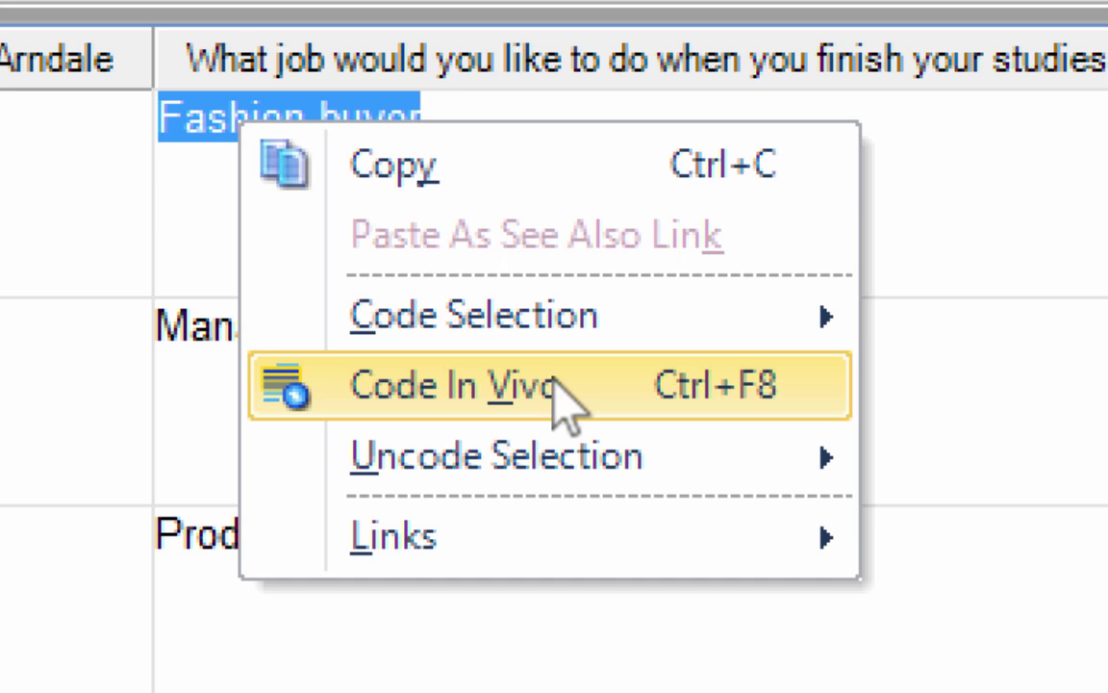
click(634, 399)
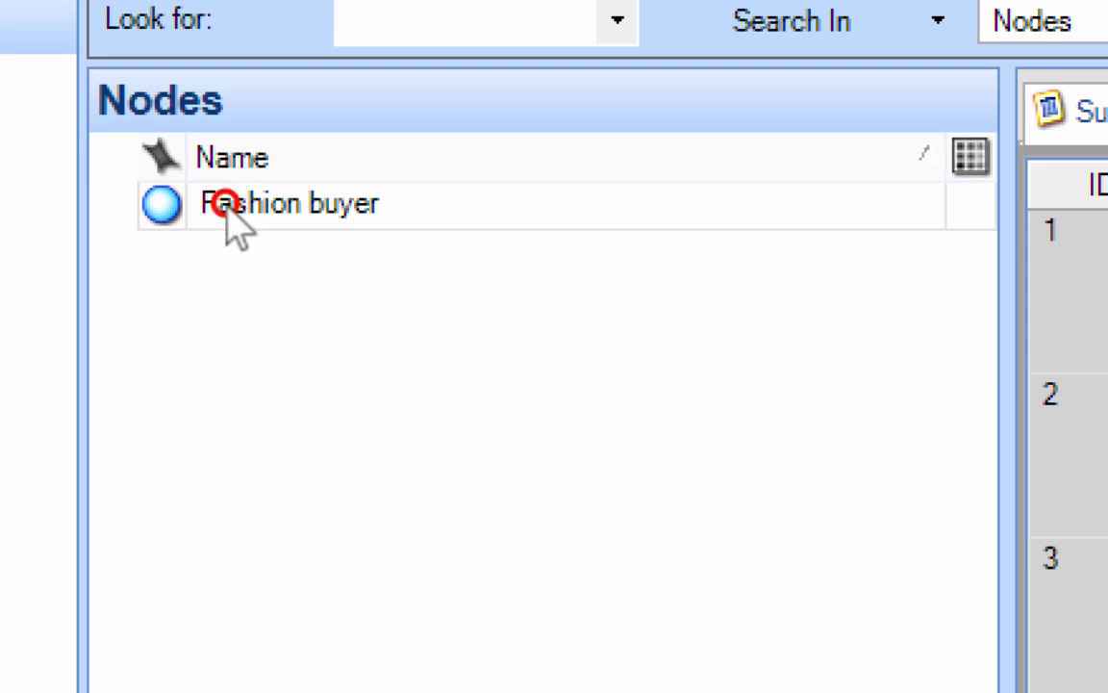
click(203, 199)
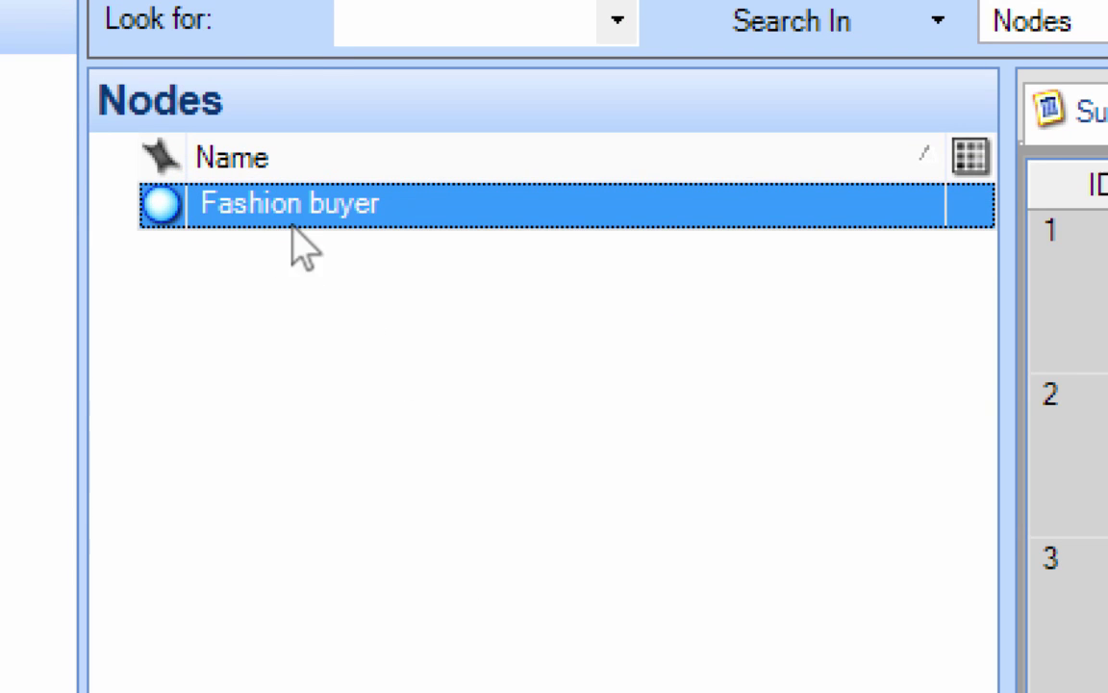
Code row 2's answer 'Management' in vivo into a new Management node
click(684, 260)
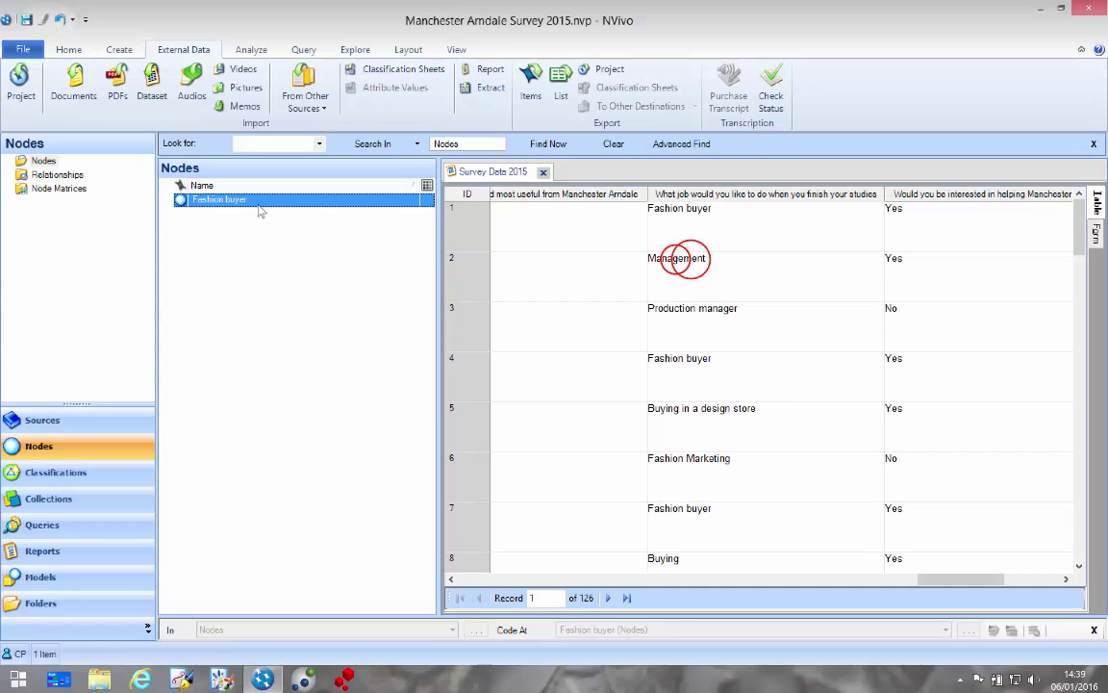
double_click(678, 260)
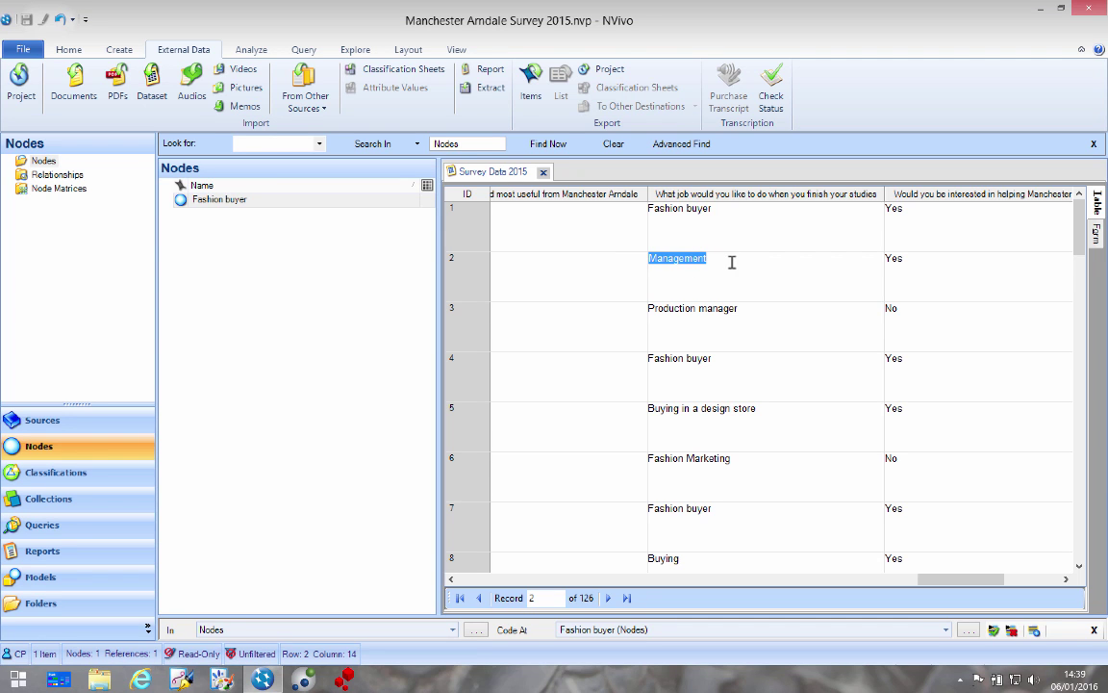
right_click(667, 258)
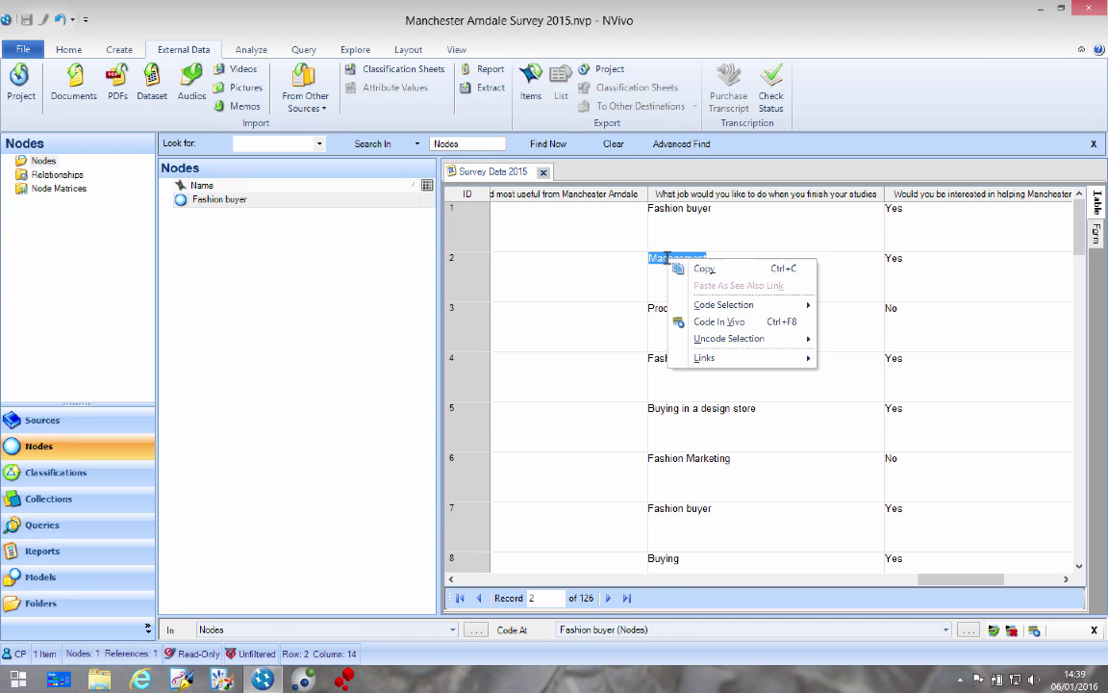
click(763, 323)
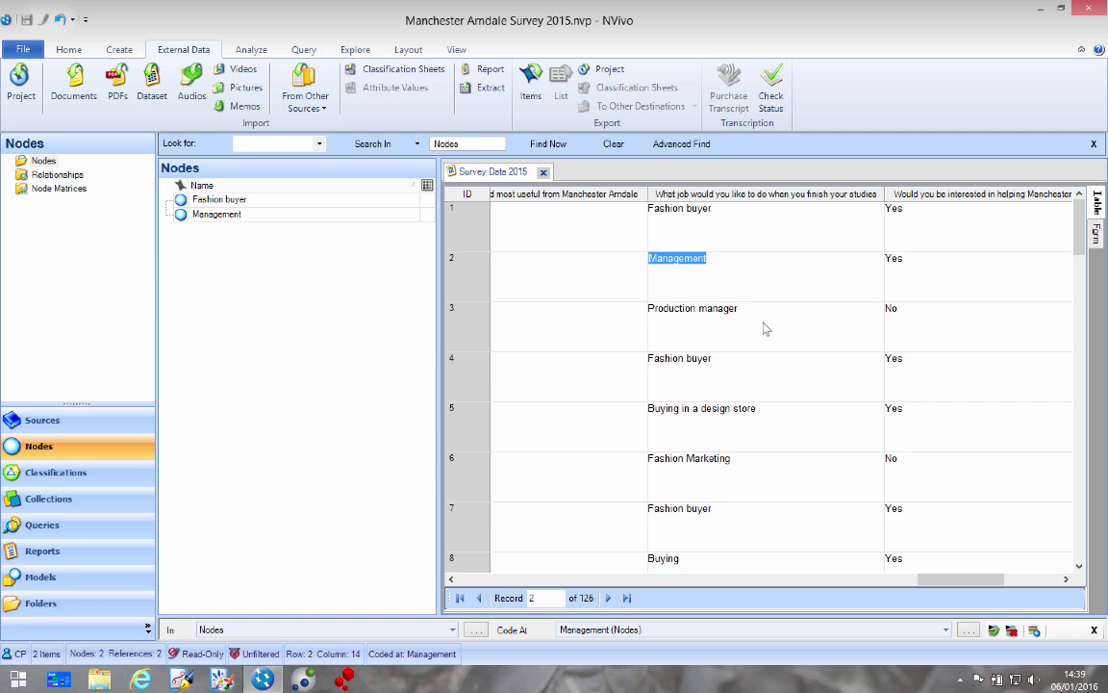
Code row 3's 'Production manager' in vivo into a new node, then select row 4's Fashion buyer text
double_click(676, 307)
right_click(666, 308)
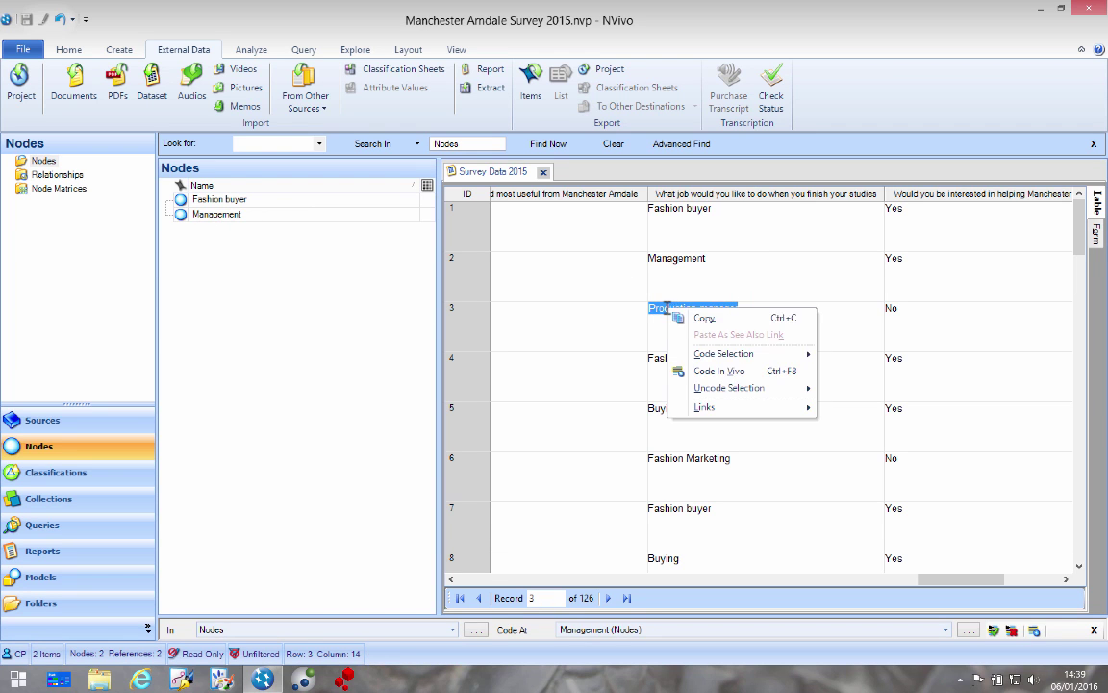
click(764, 374)
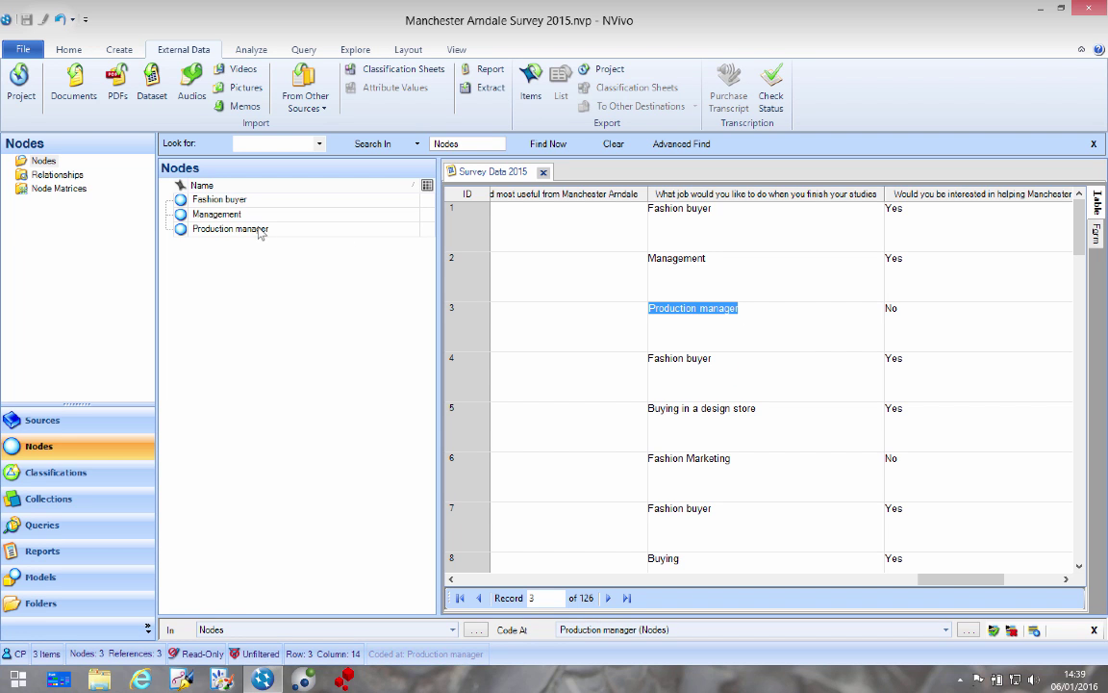
click(716, 359)
drag(721, 358, 664, 359)
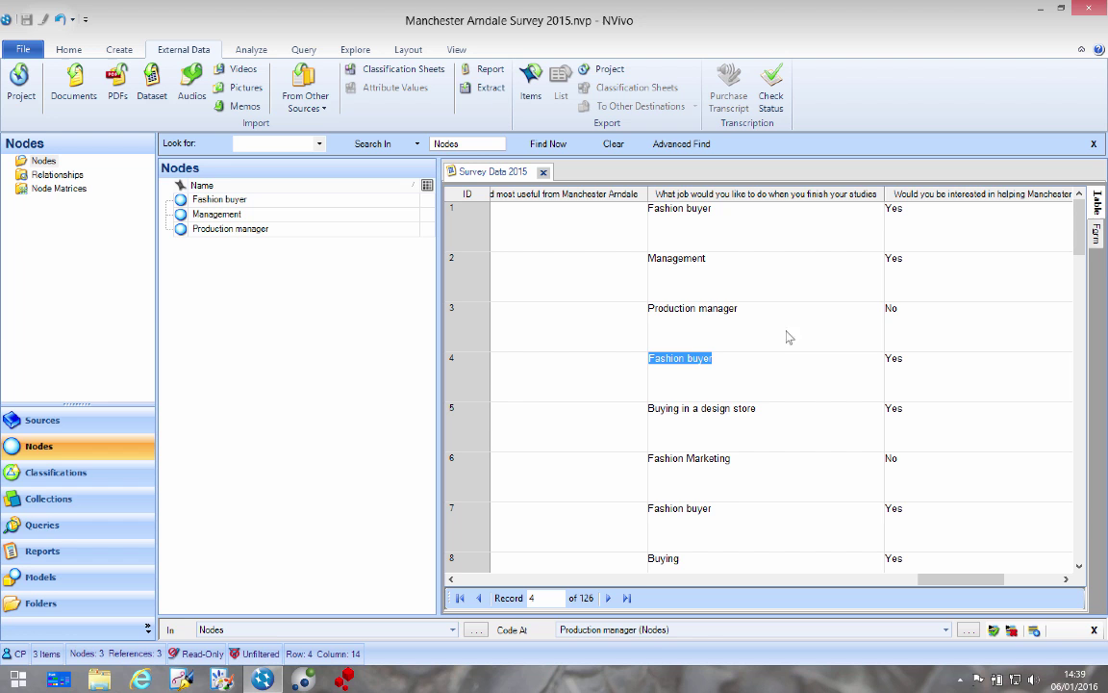
Code row 4's 'Fashion buyer' in vivo, confirming Yes to use the existing Fashion buyer node
right_click(671, 360)
click(737, 423)
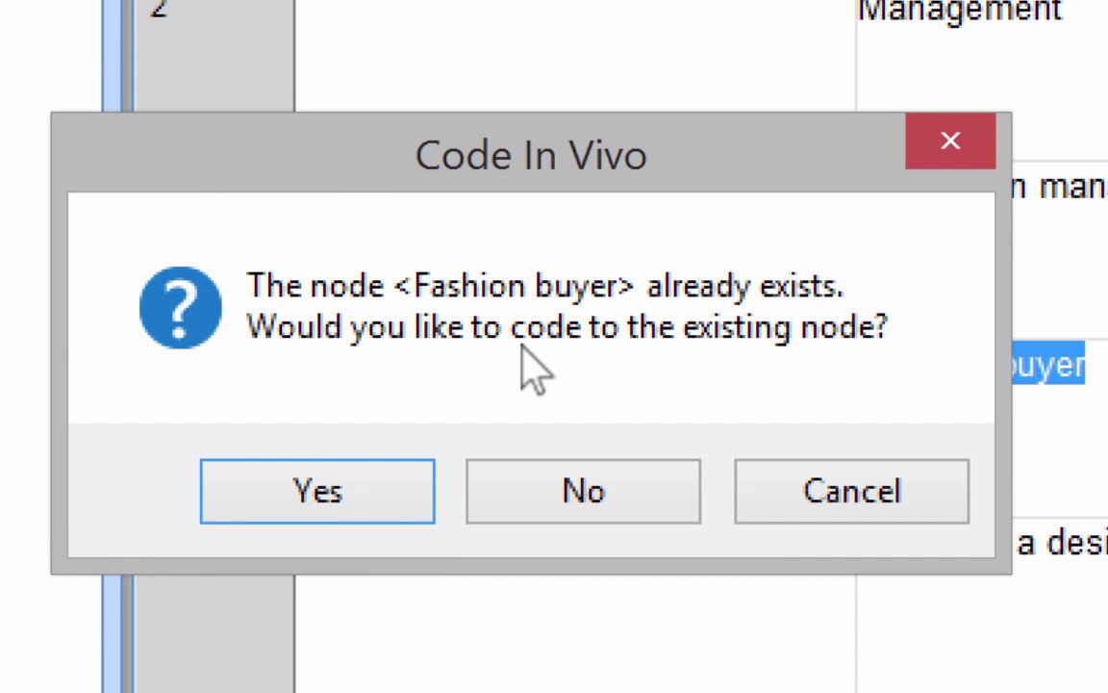
click(347, 488)
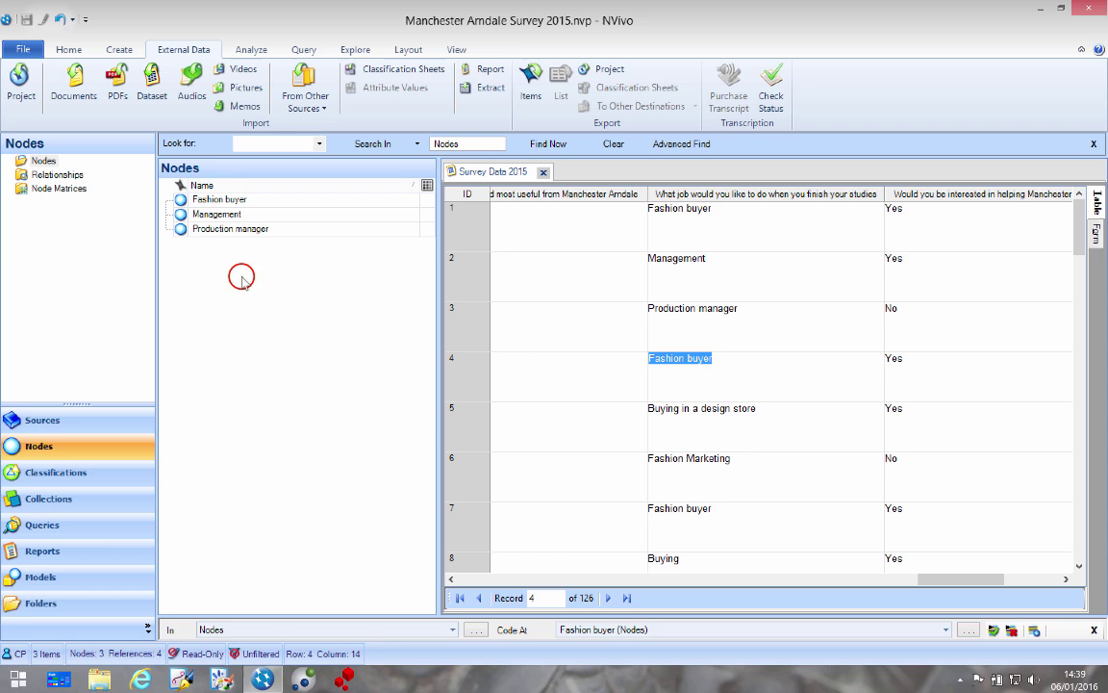
Review the Fashion buyer node's two references and the Management node's single reference
click(220, 199)
click(183, 201)
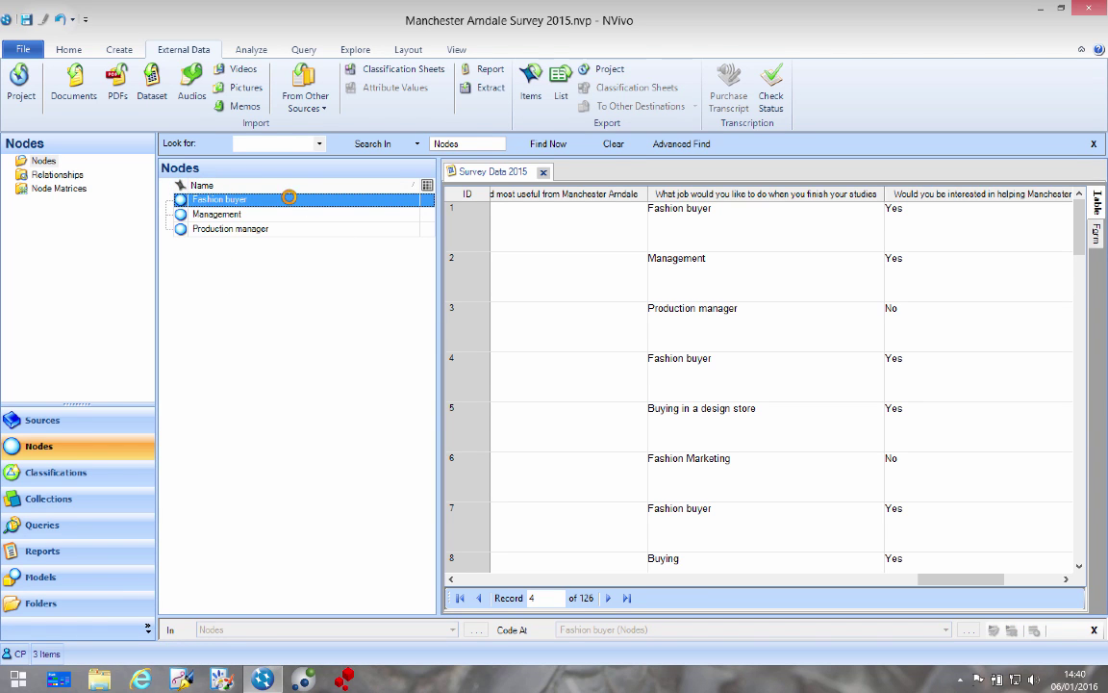
double_click(289, 198)
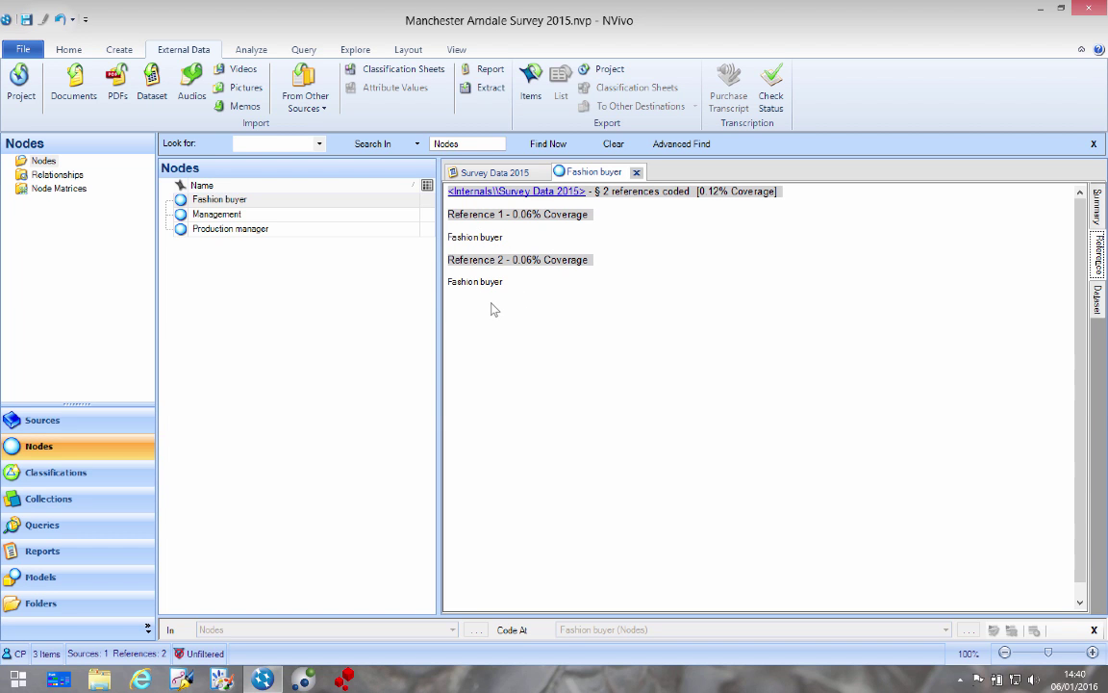
click(216, 213)
double_click(219, 216)
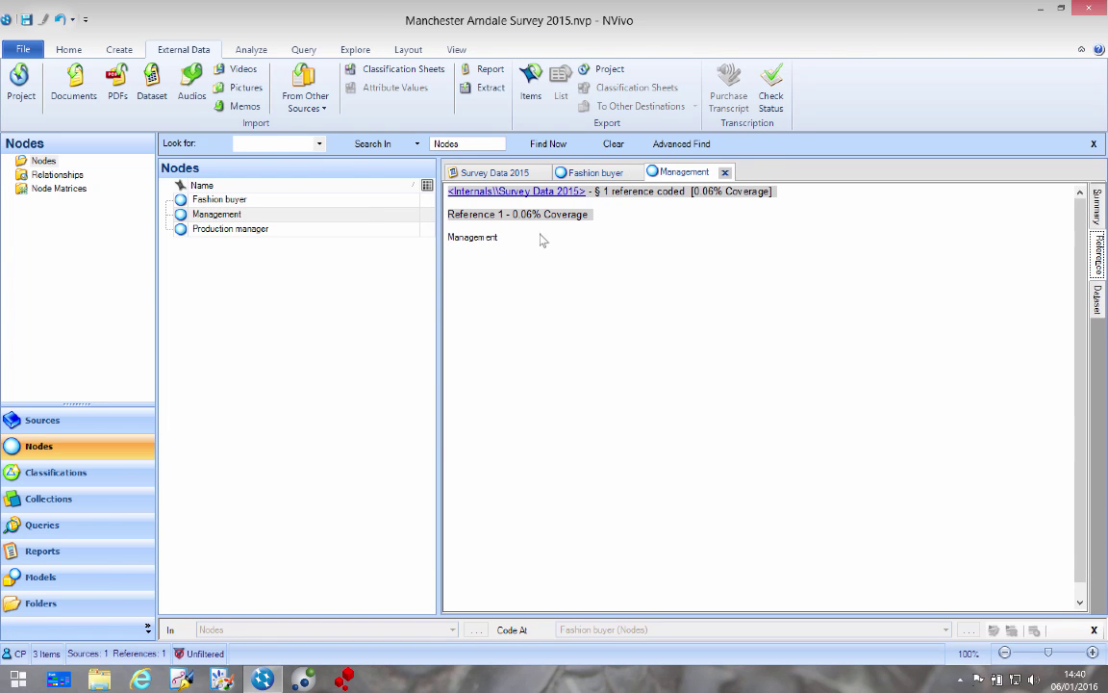
click(589, 171)
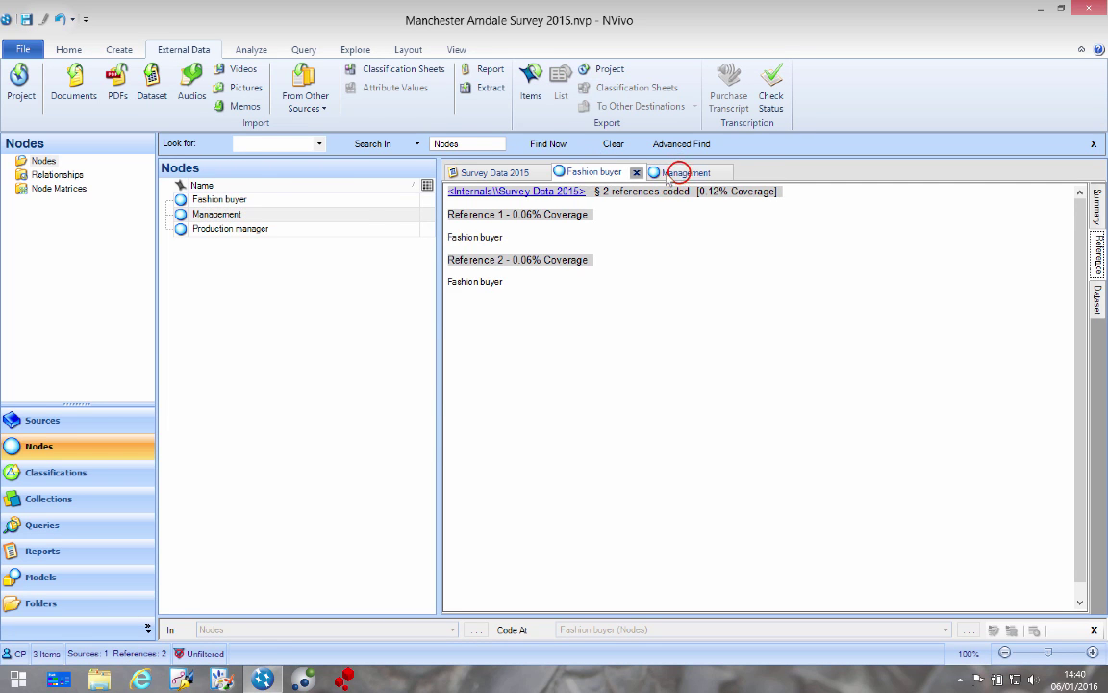
click(685, 171)
Back in the survey table, code row 5's 'Buying in a design store' in vivo as a new node
click(496, 172)
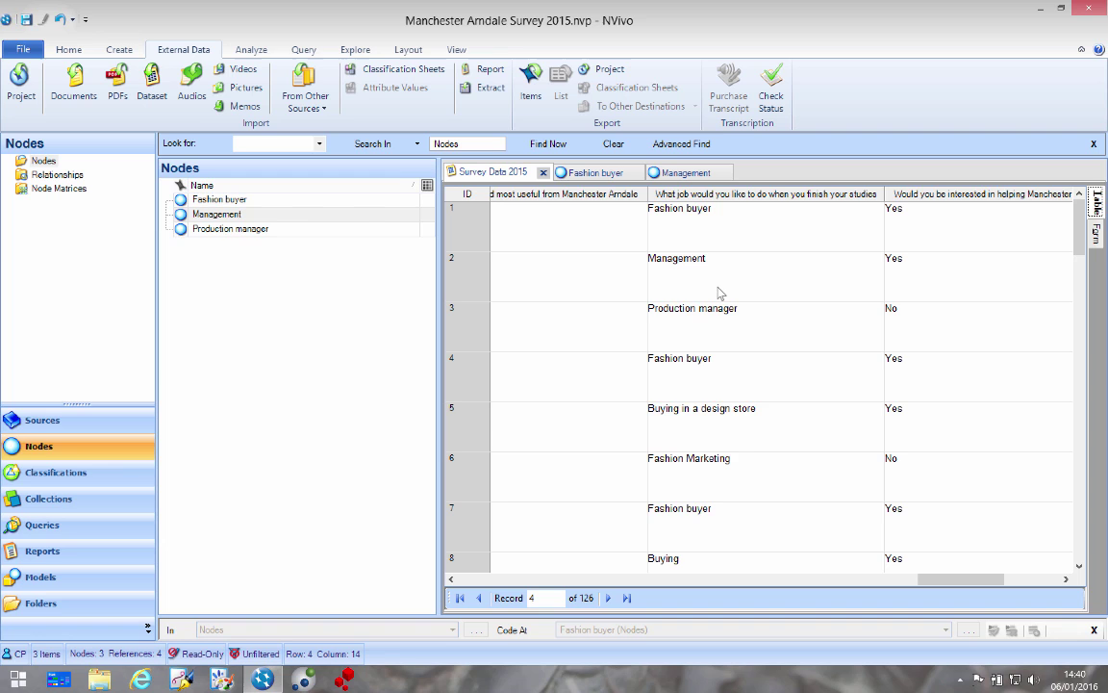
click(719, 406)
click(770, 410)
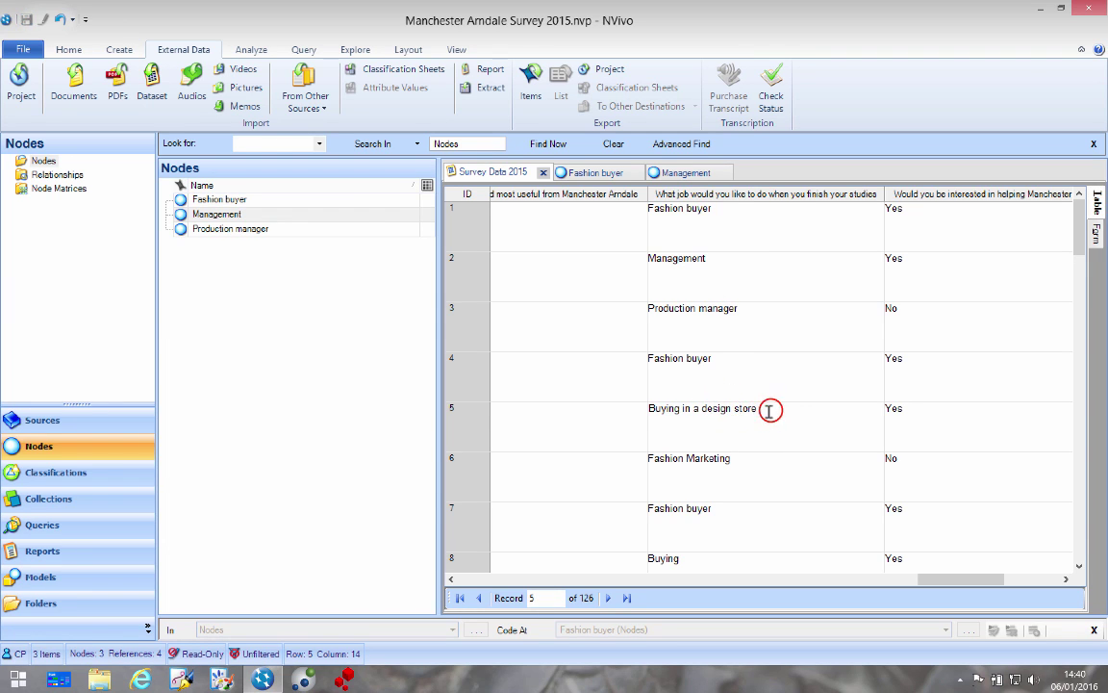
drag(759, 408, 674, 408)
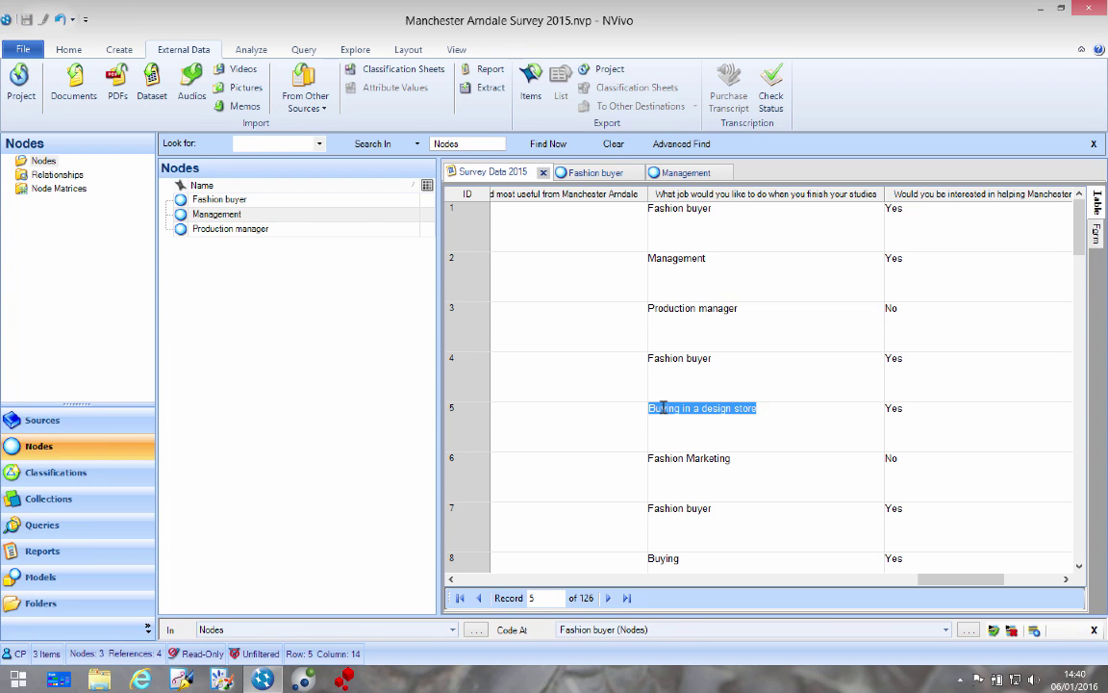
right_click(663, 407)
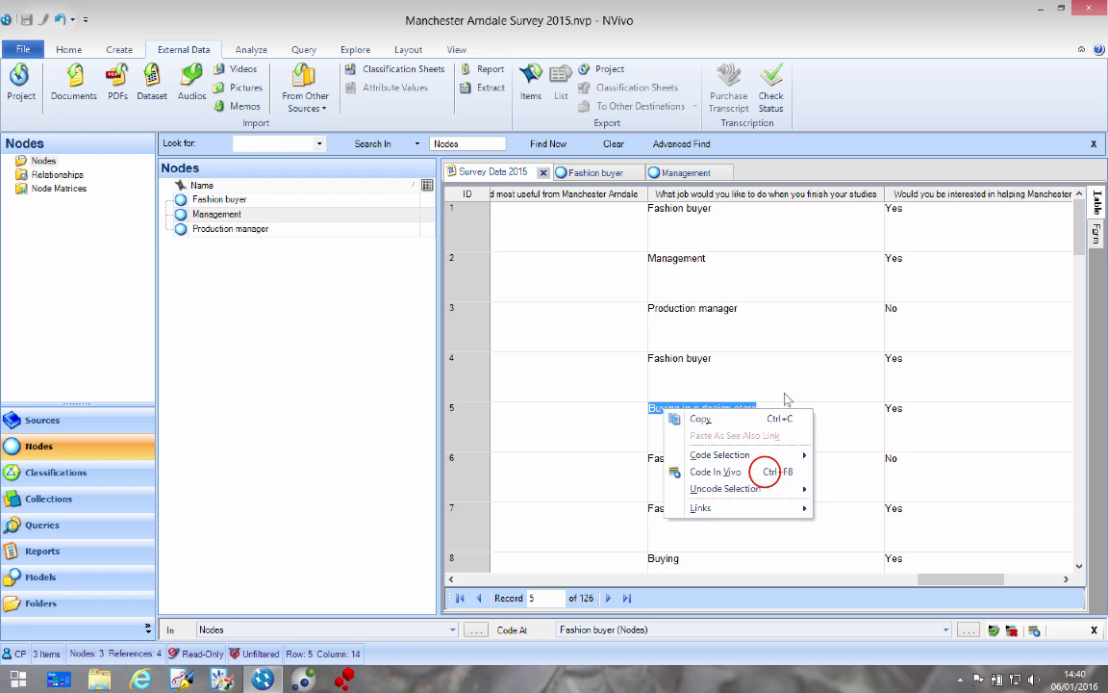
click(723, 471)
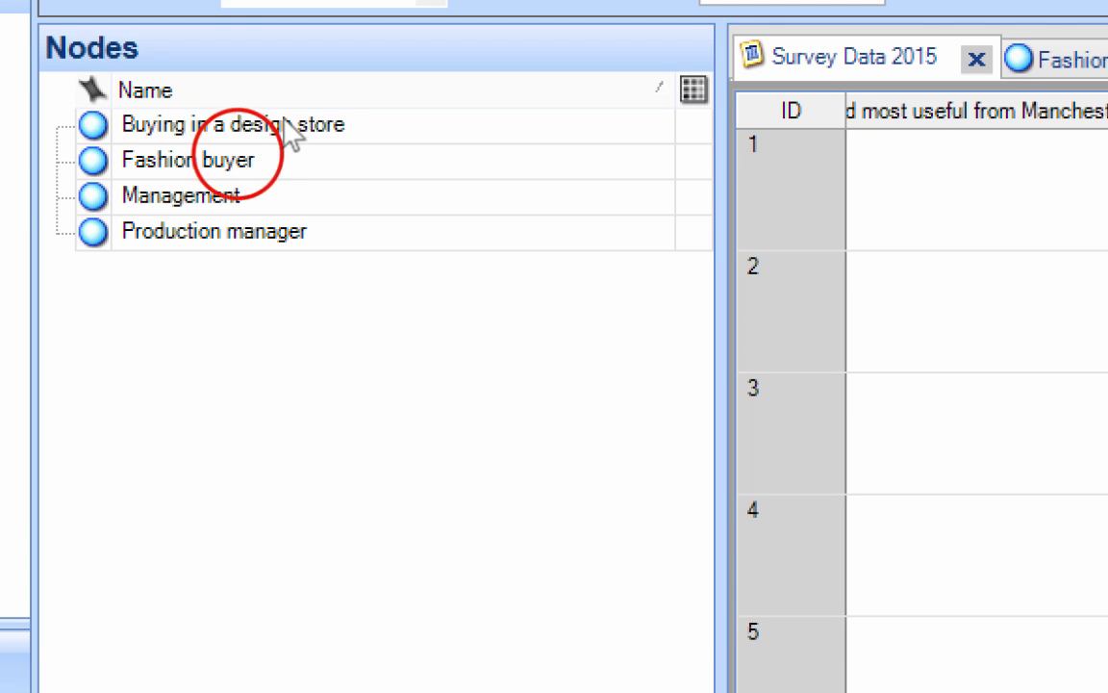
Cut the Buying in a design store node from the Nodes list, leaving its name unchanged
click(236, 160)
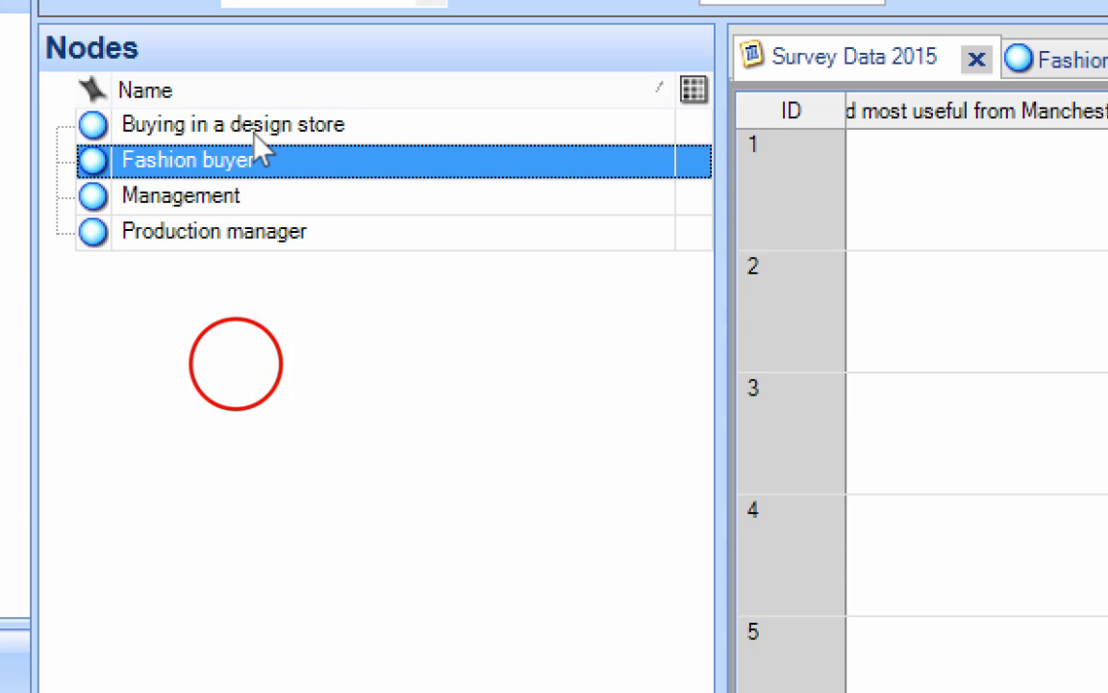
click(237, 361)
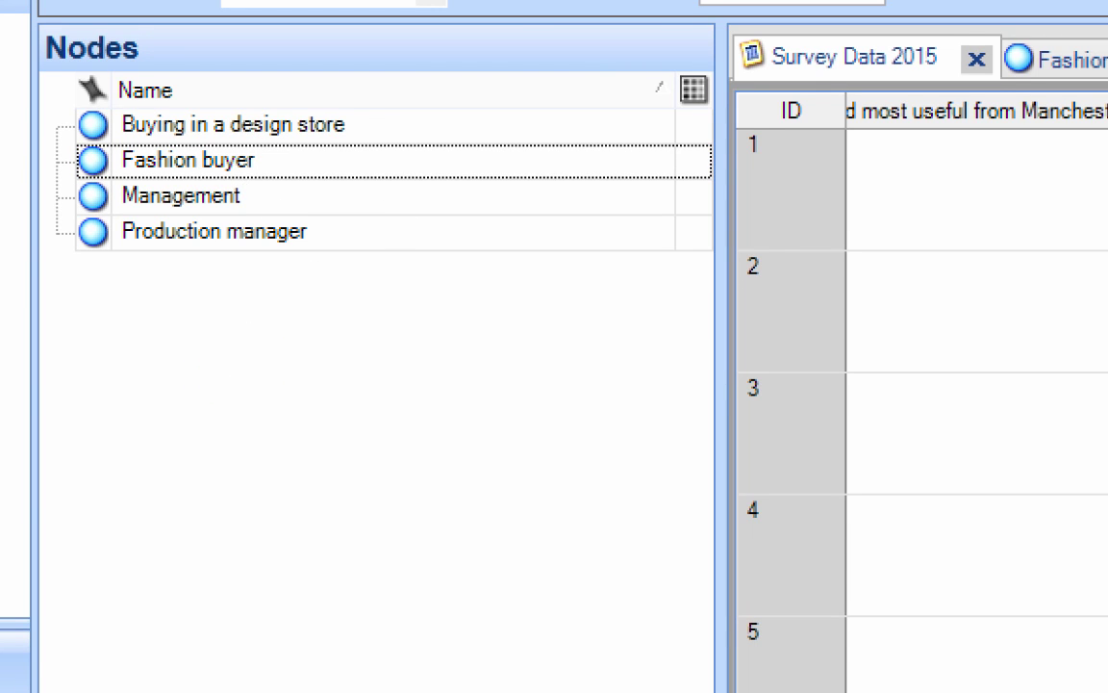
click(260, 125)
click(274, 158)
click(310, 123)
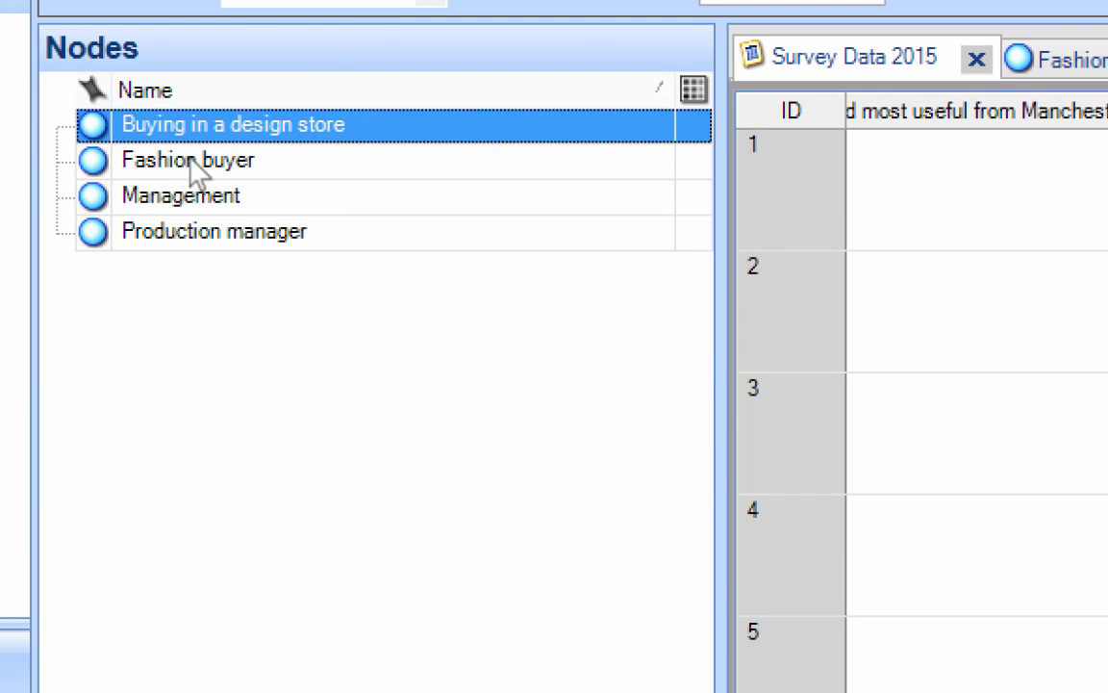
click(204, 123)
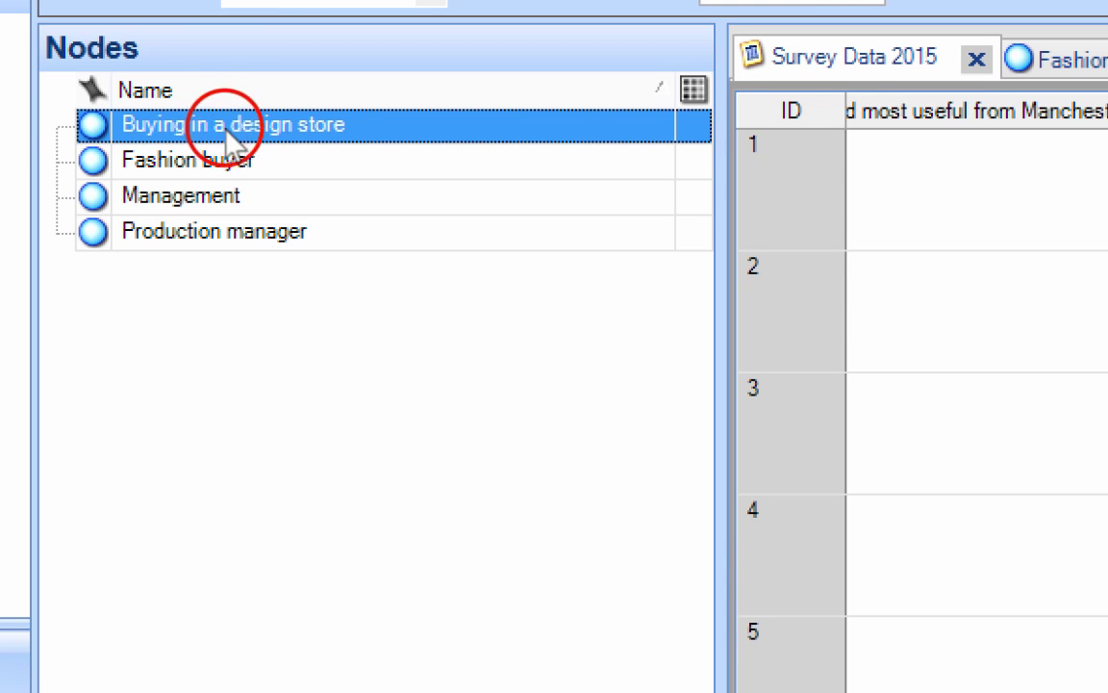
click(91, 124)
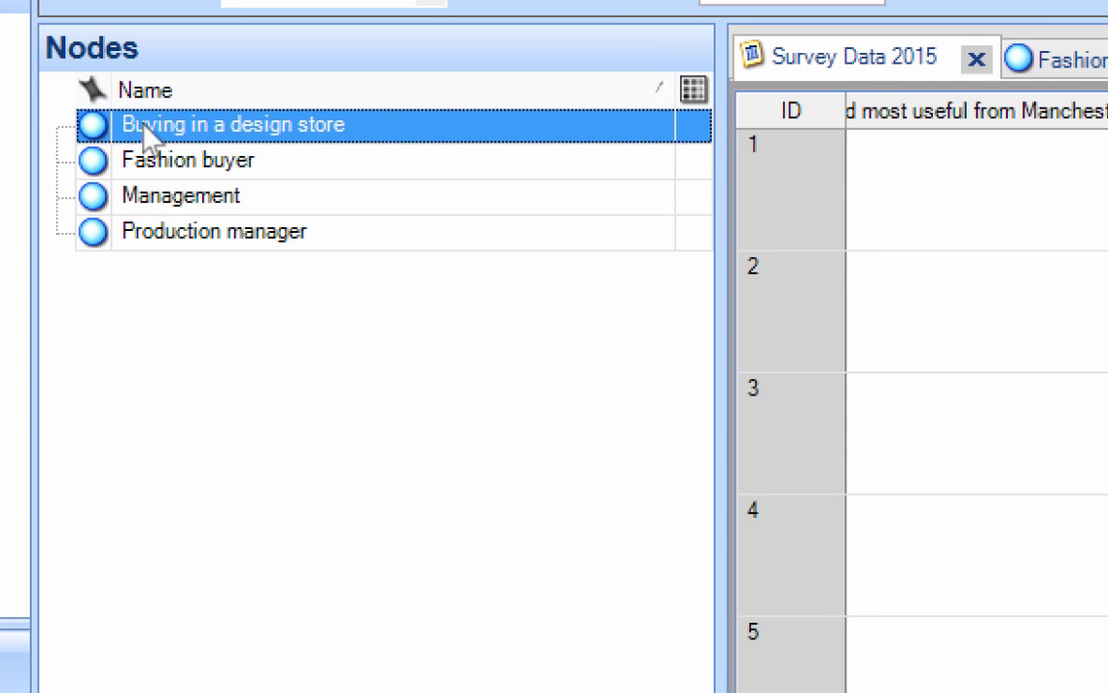
right_click(183, 130)
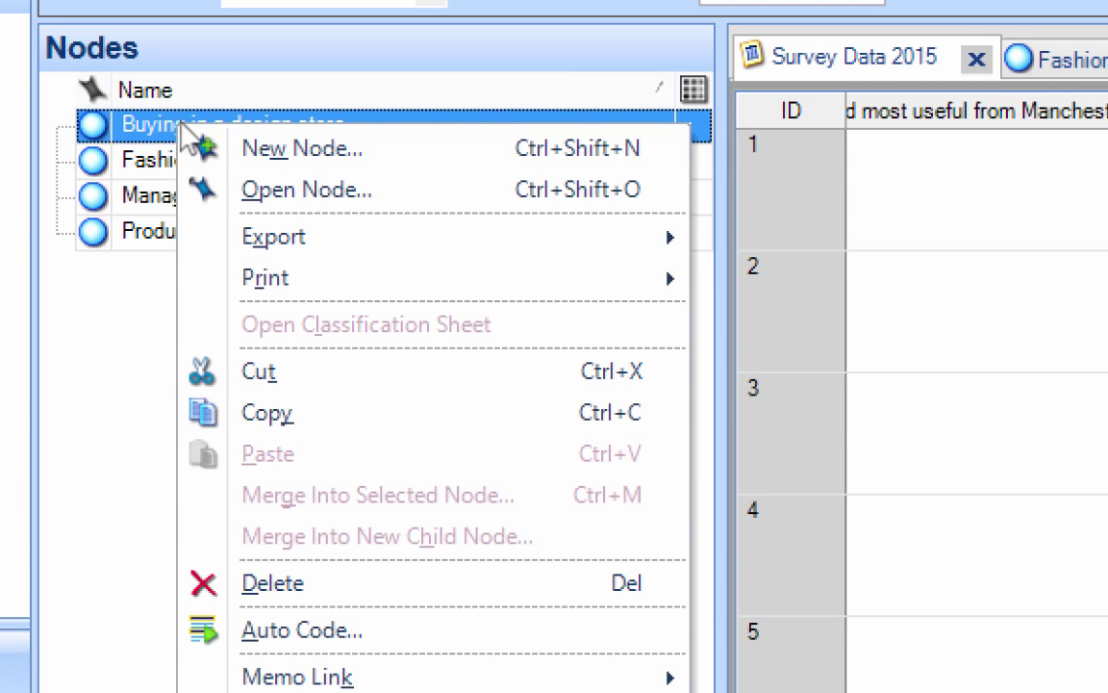
click(316, 370)
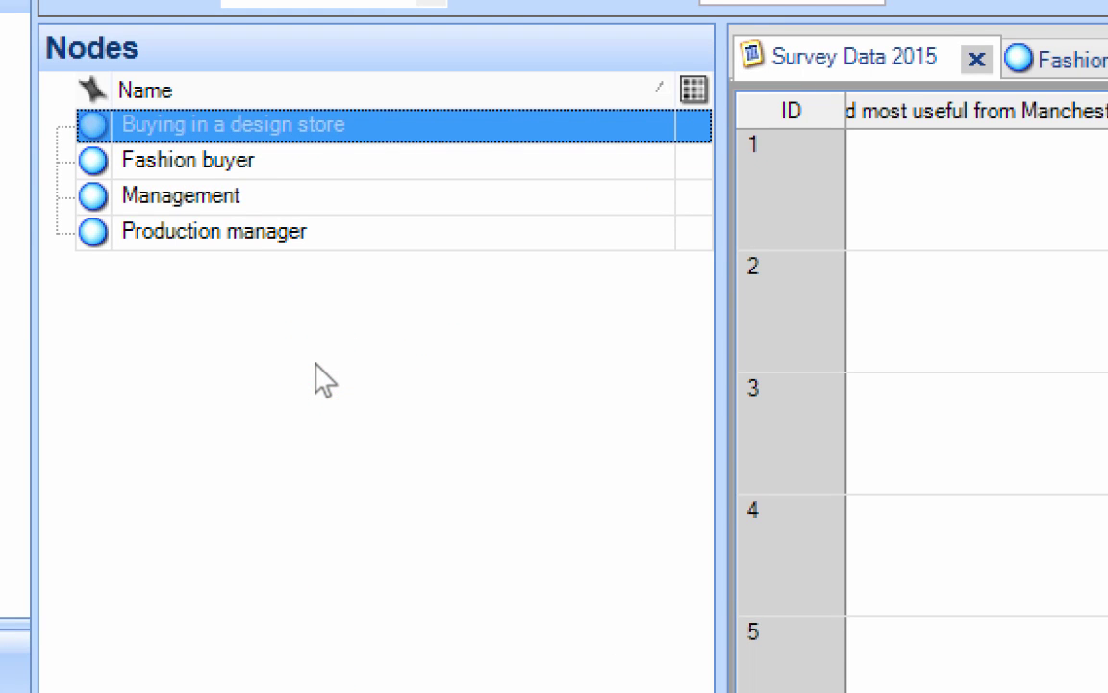
Merge the cut node into Fashion buyer with the default merge options
click(203, 153)
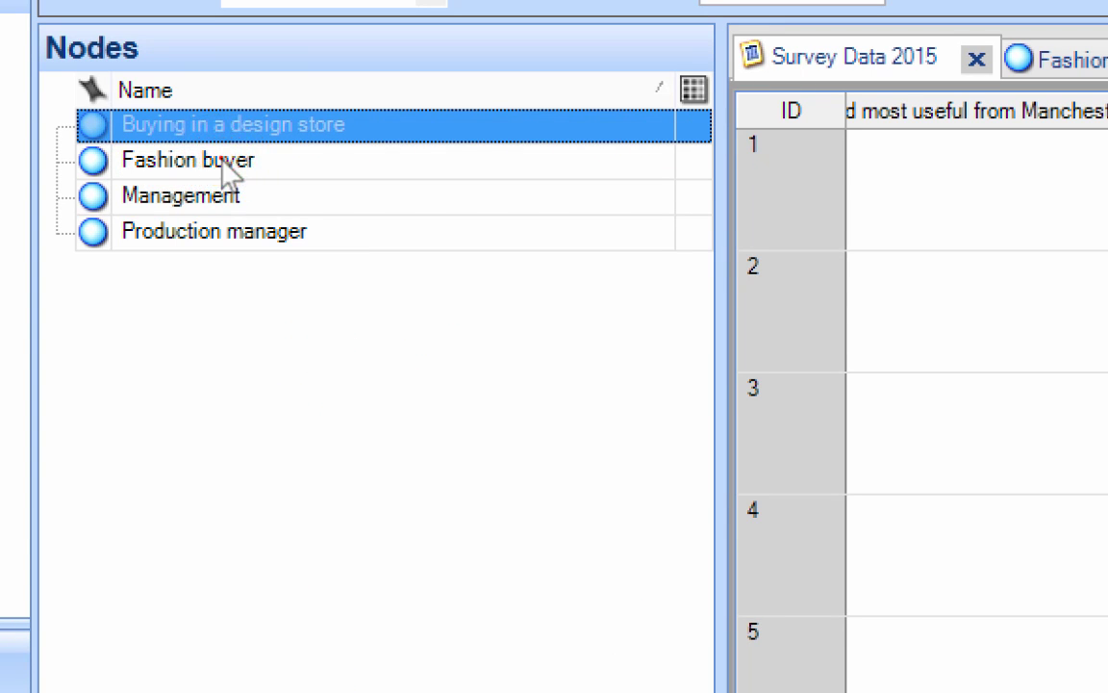
right_click(162, 171)
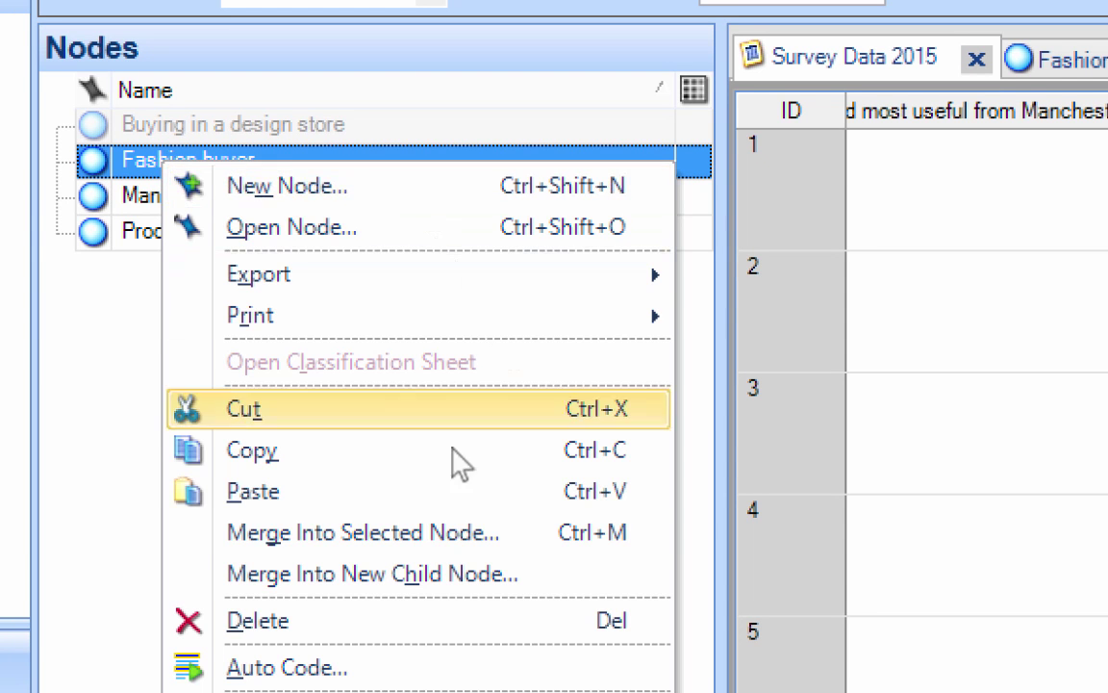
click(442, 535)
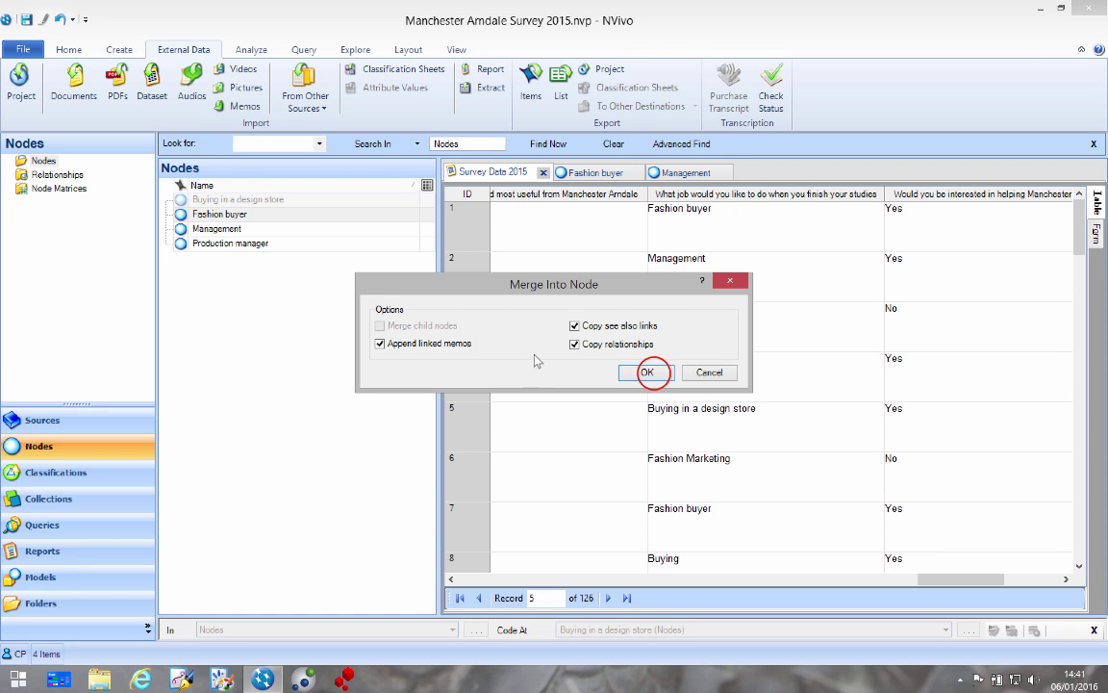
click(646, 372)
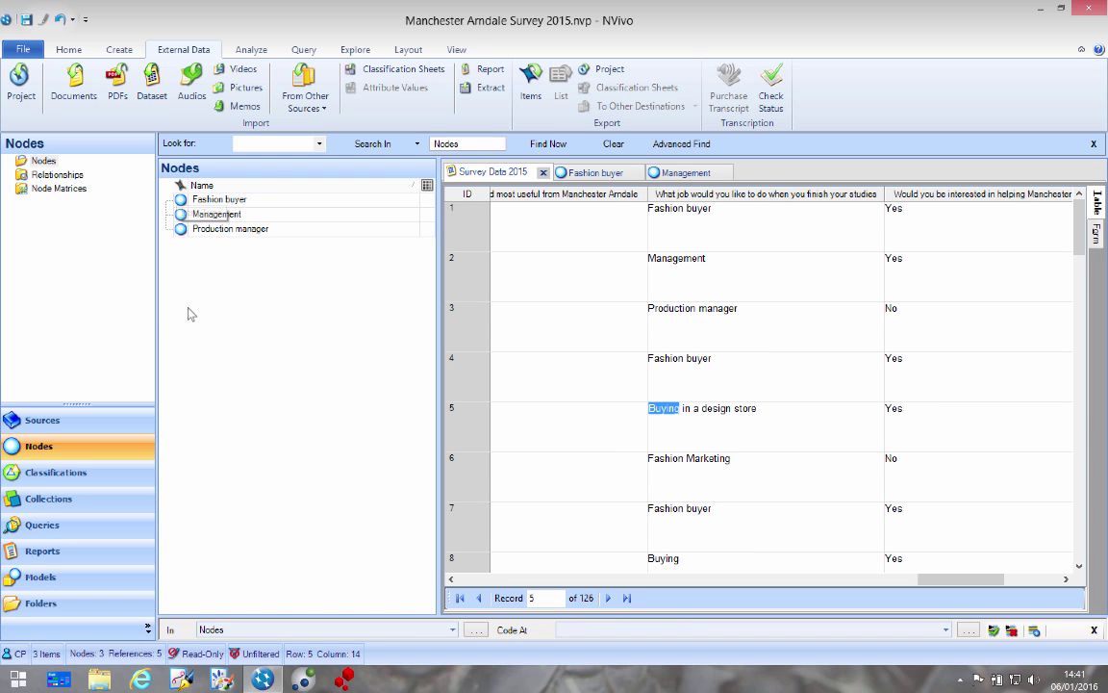
click(592, 172)
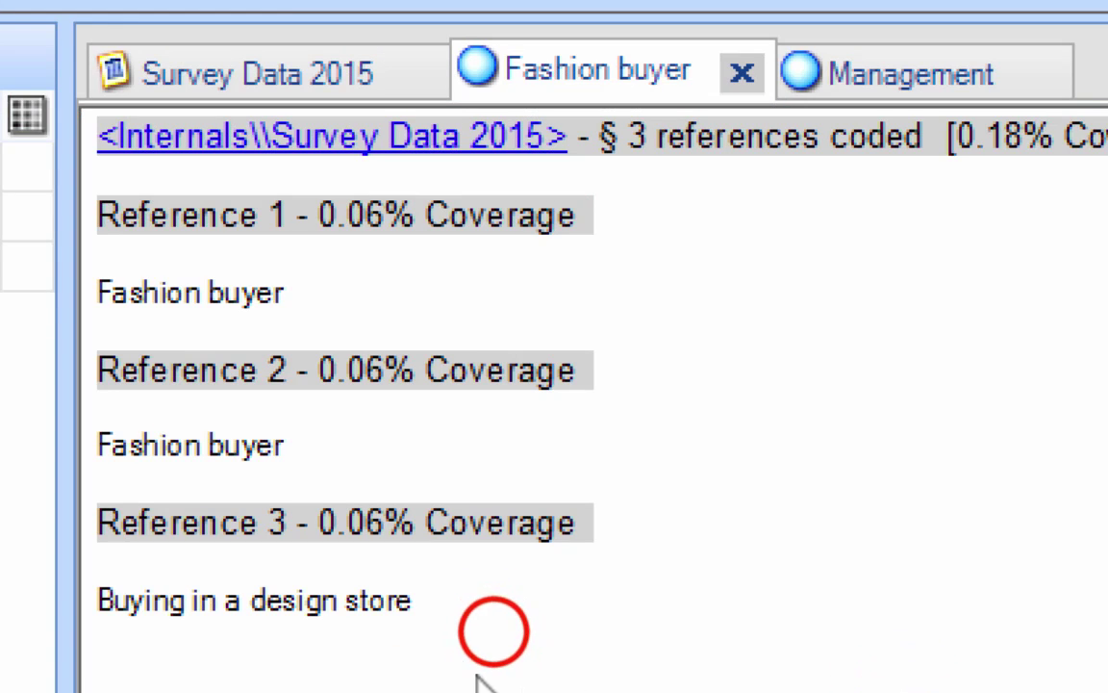
drag(545, 332, 519, 323)
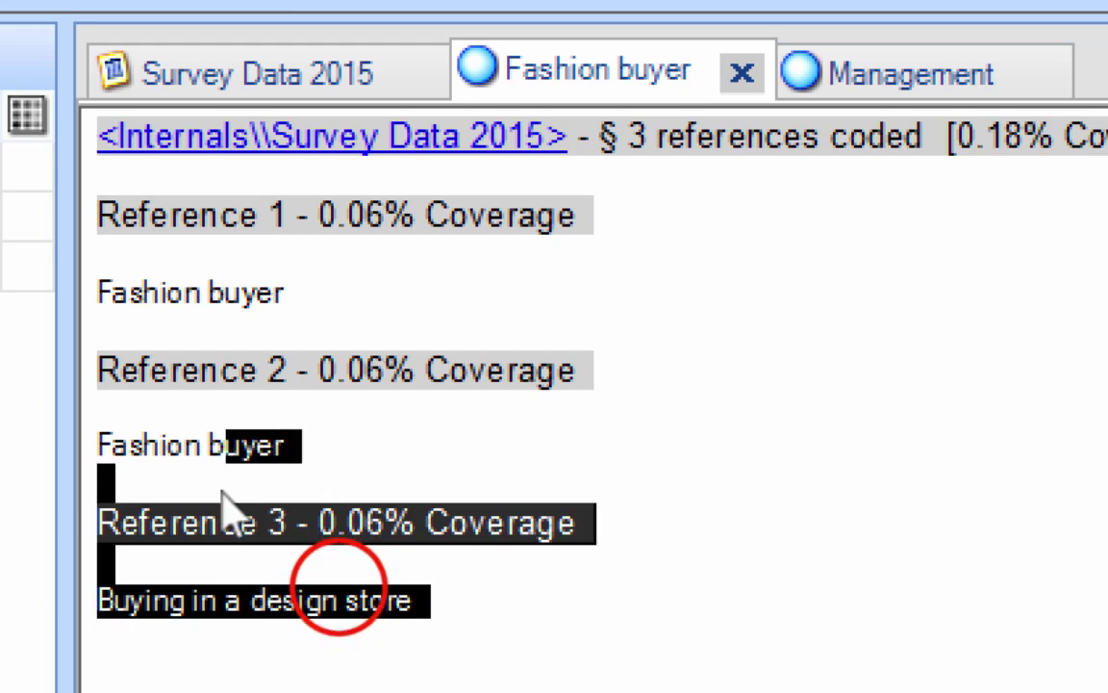
click(337, 585)
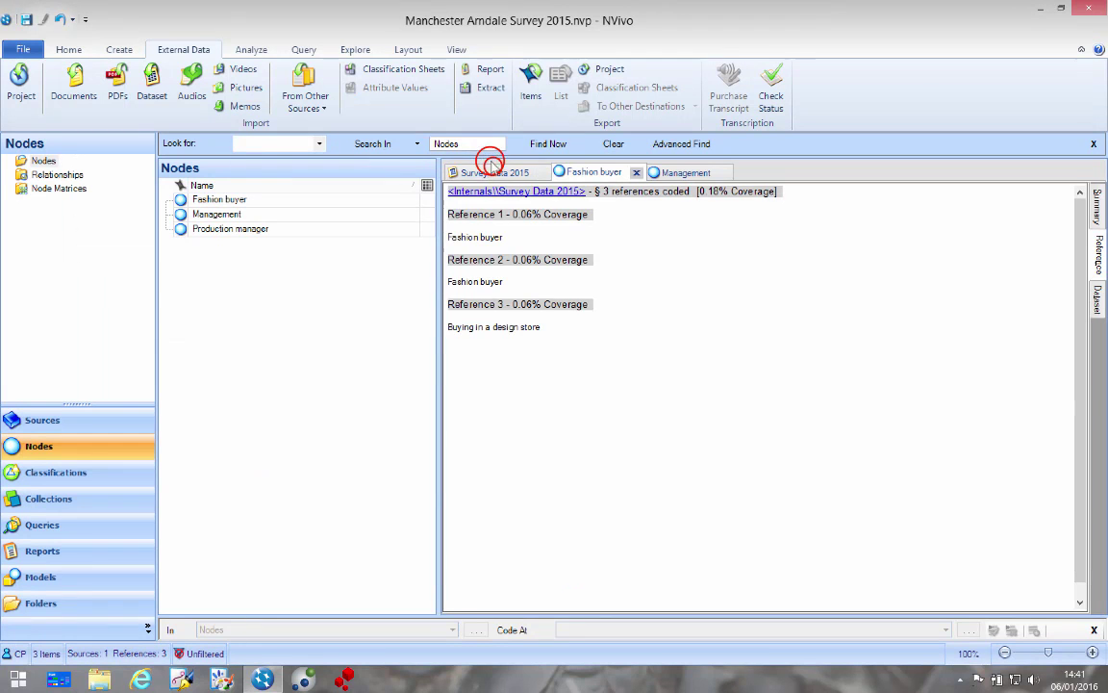
click(491, 171)
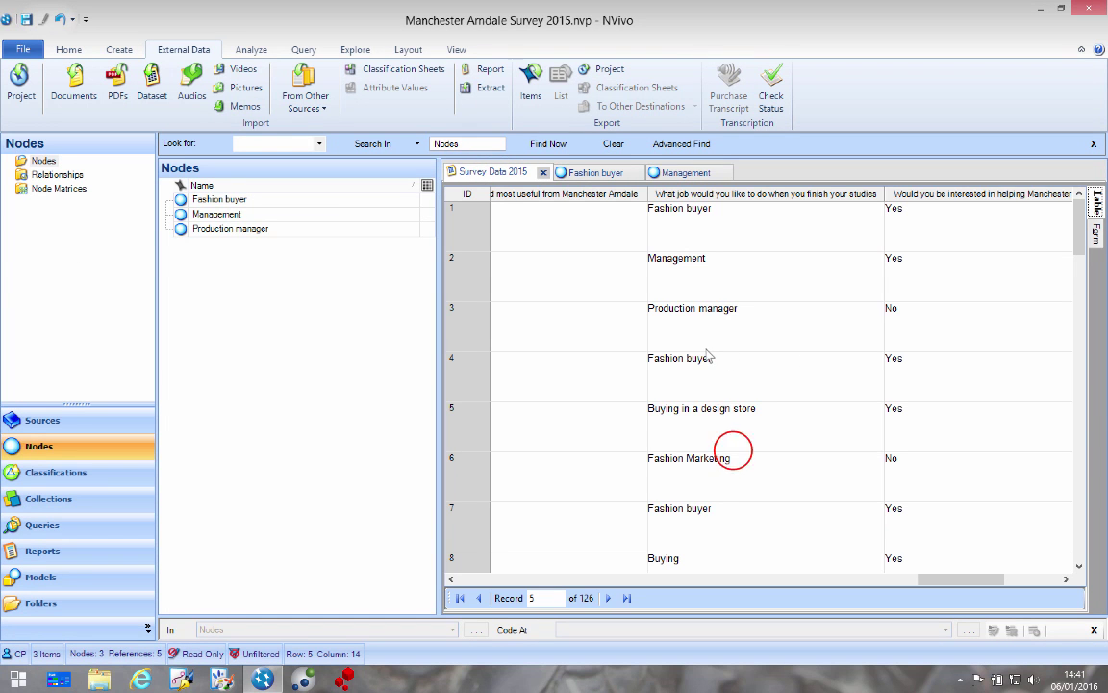
Code row 6's 'Fashion Marketing' in vivo into a new Fashion Marketing node
click(743, 458)
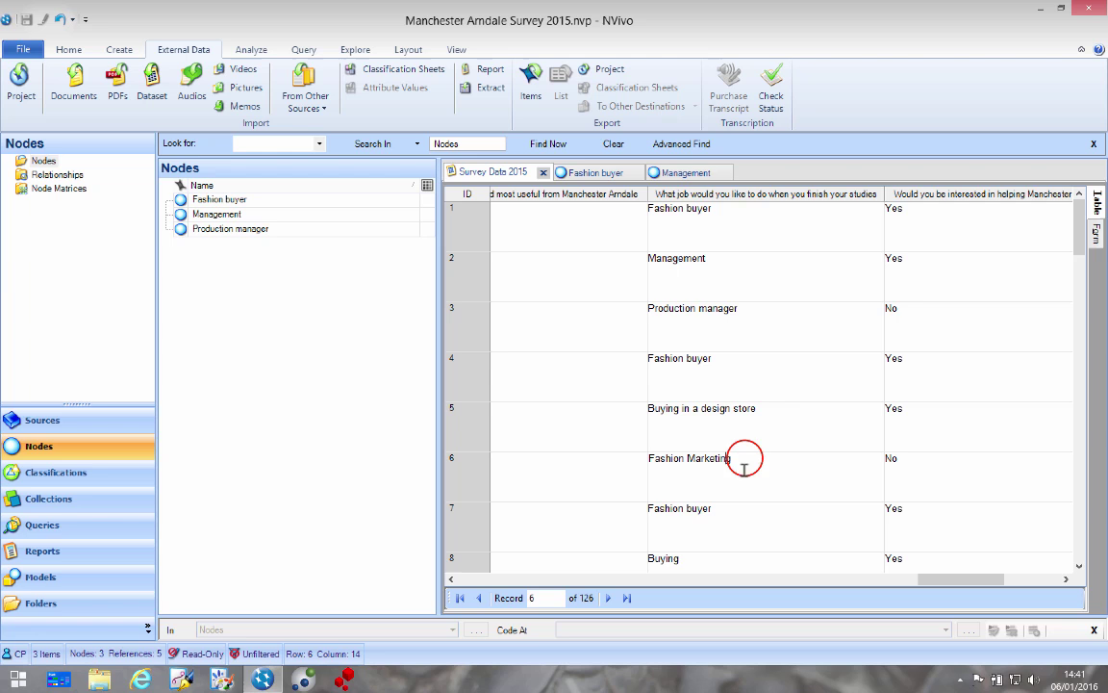
drag(743, 458, 651, 458)
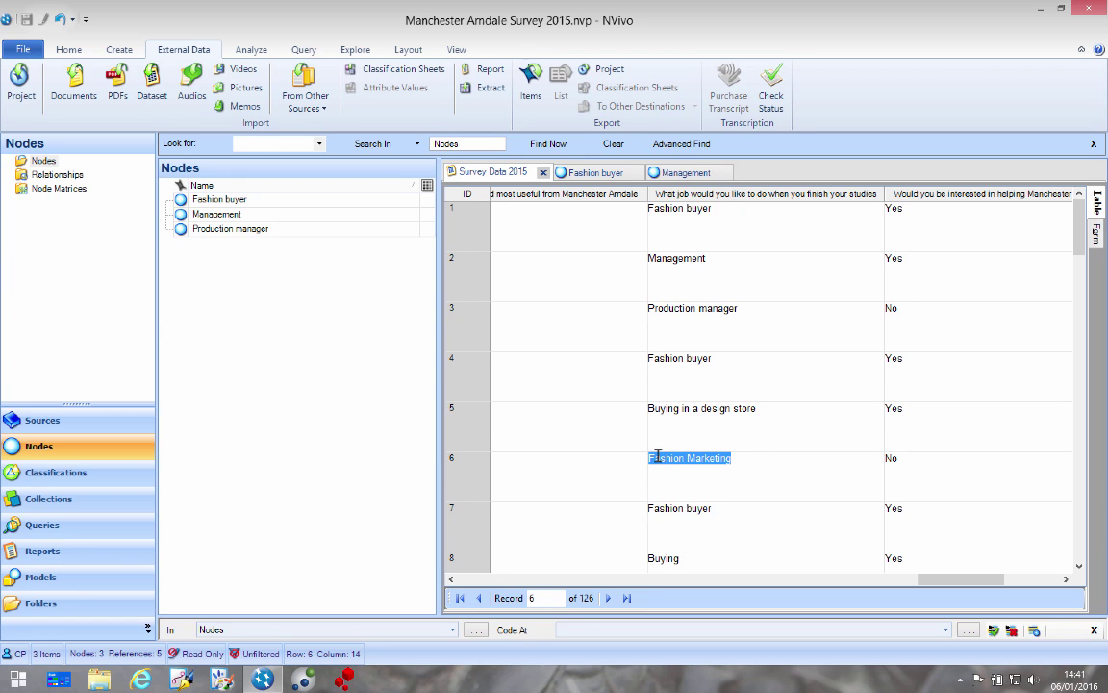
right_click(670, 454)
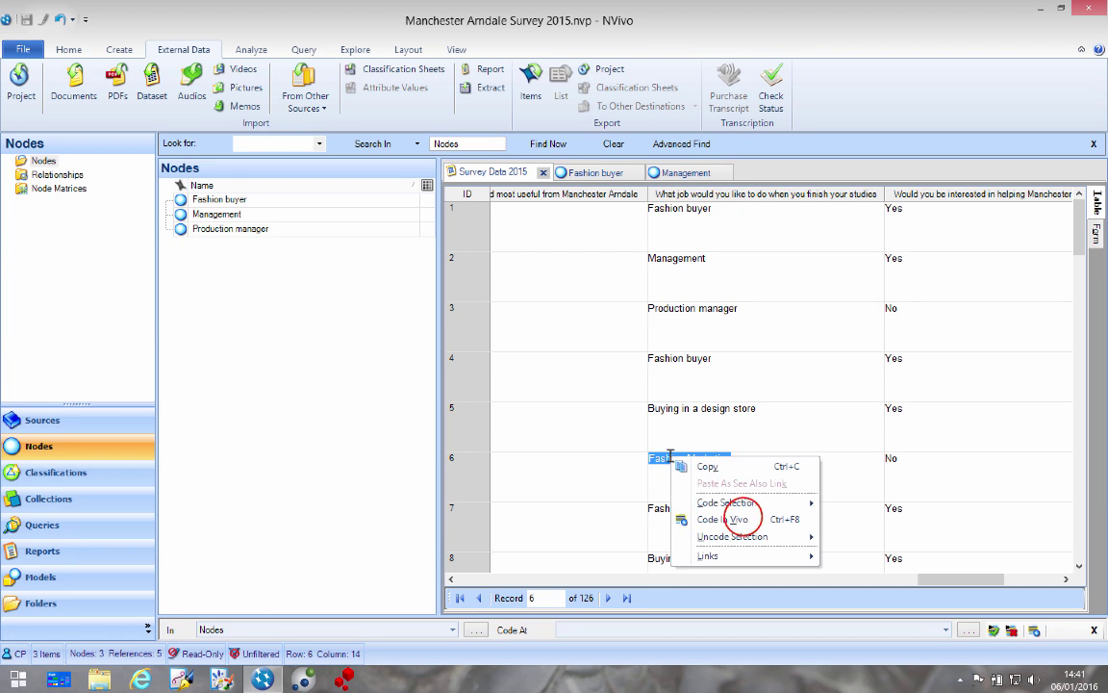
click(700, 509)
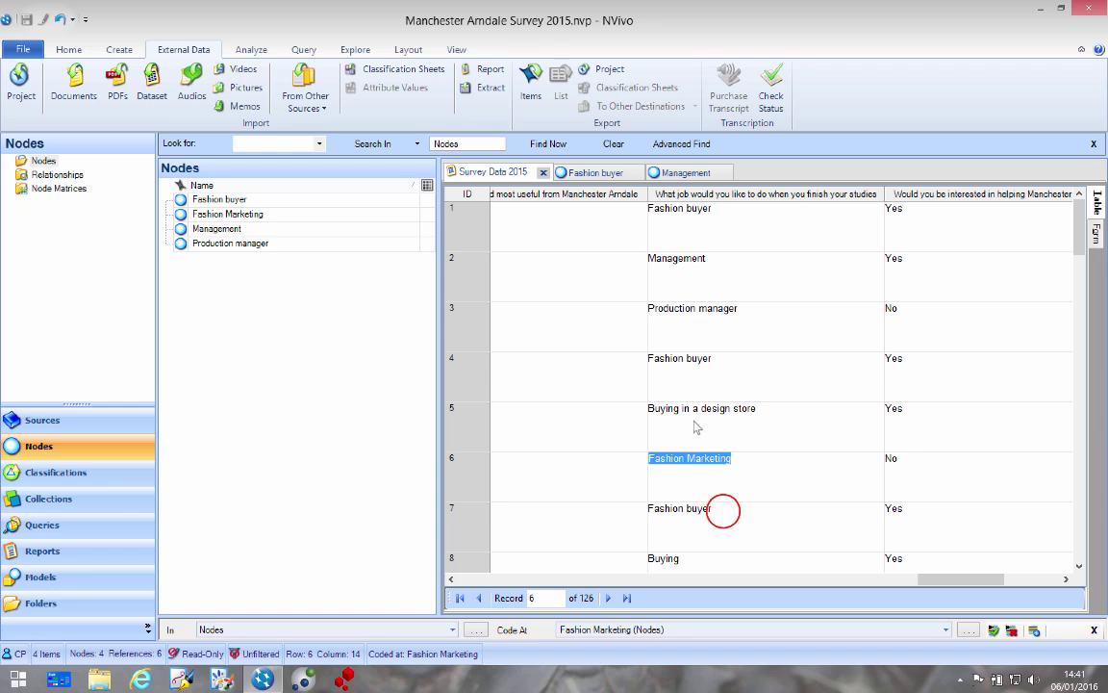
Code row 7's 'Fashion buyer' in vivo, agreeing to use the existing Fashion buyer node
drag(712, 508, 651, 507)
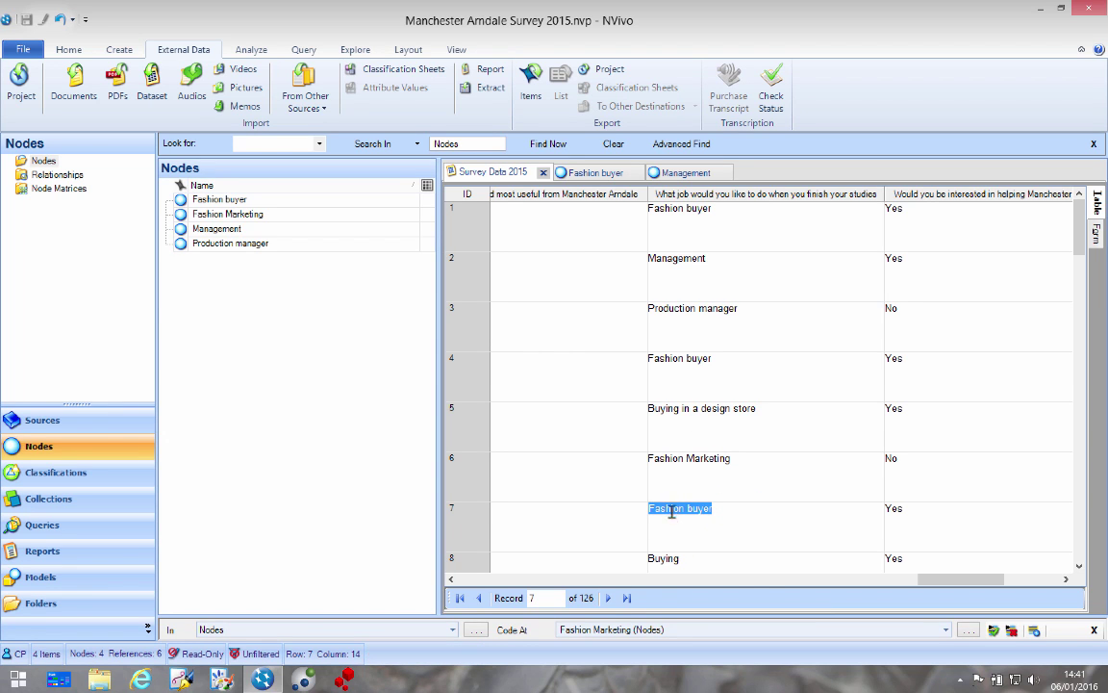
right_click(671, 514)
click(702, 522)
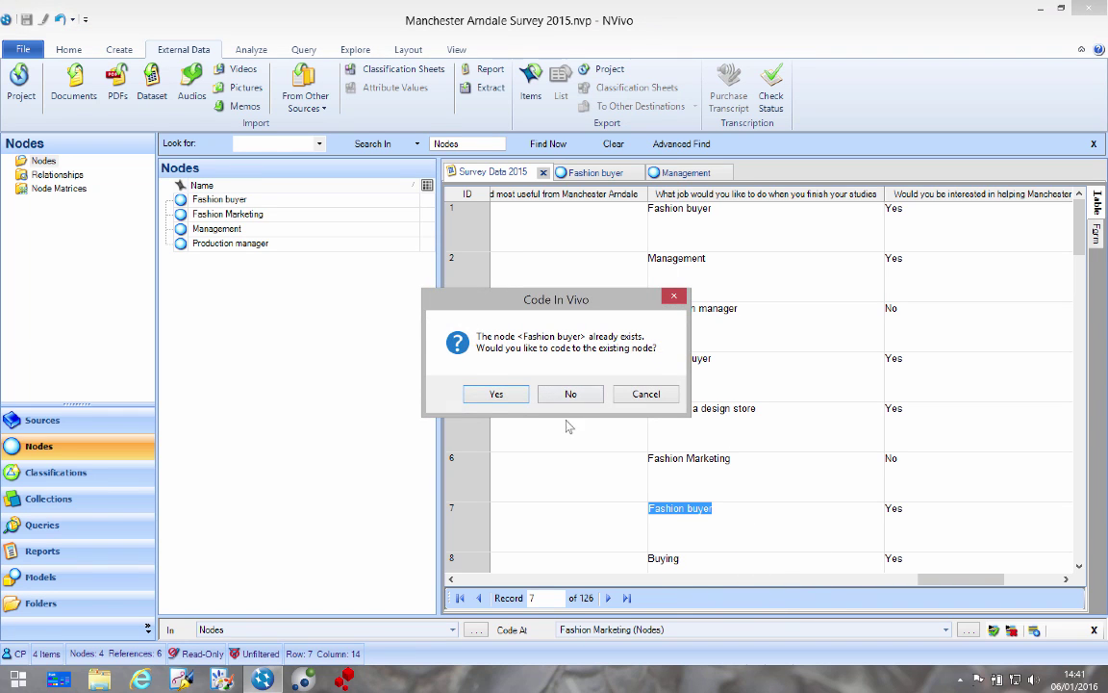
click(495, 394)
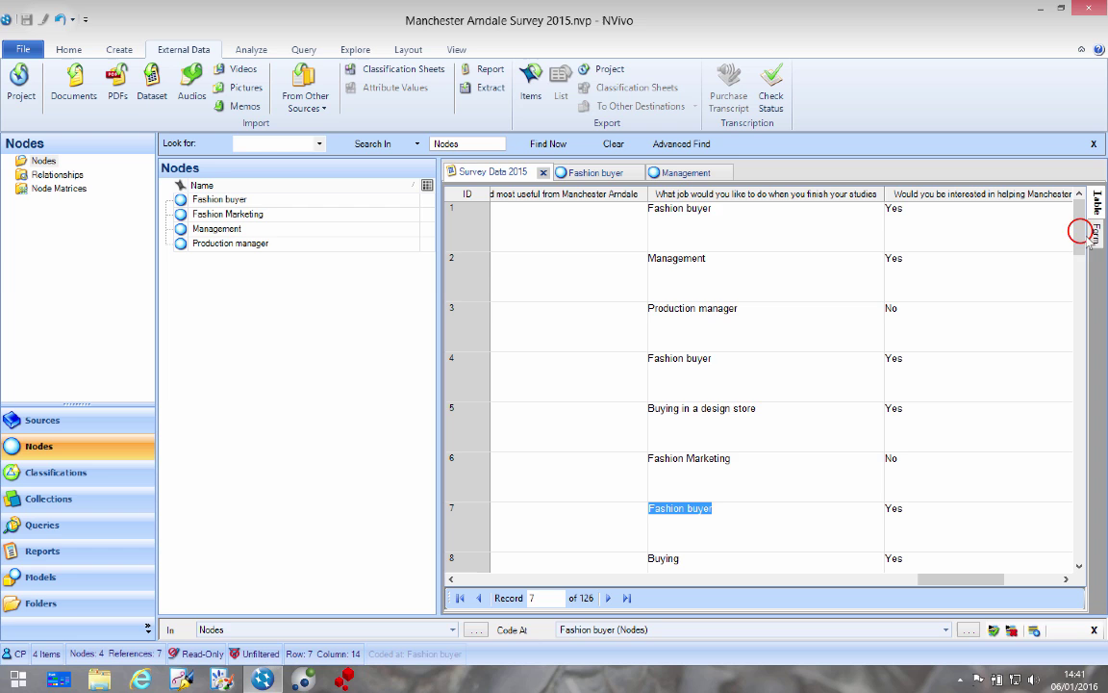
drag(1079, 229, 1079, 241)
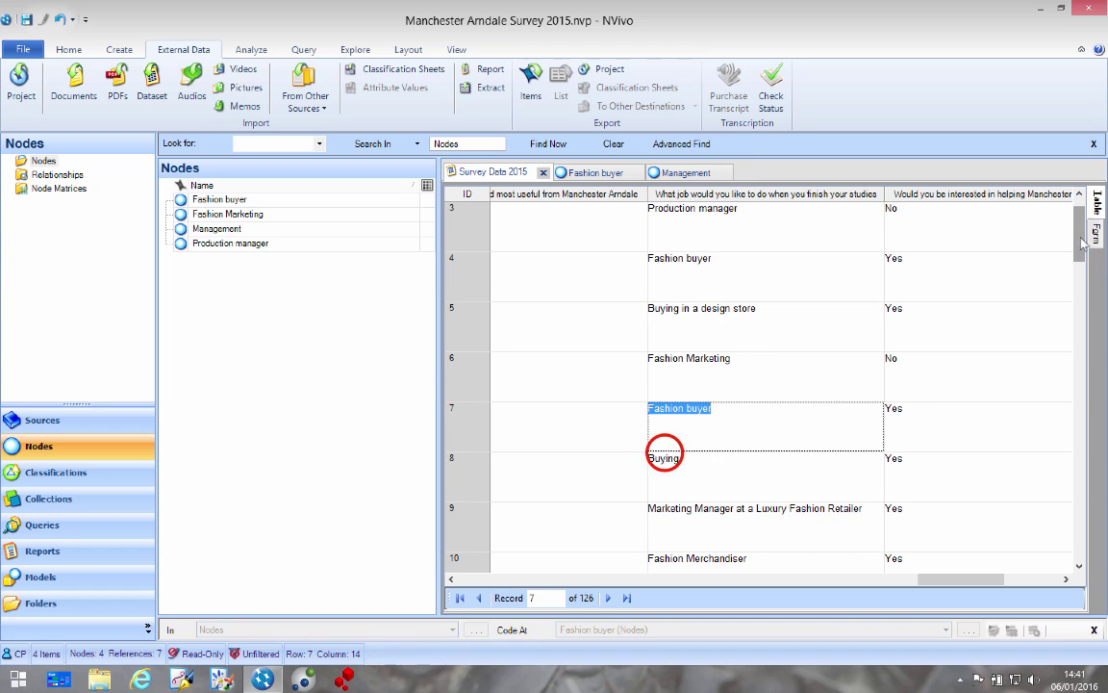
Select 'Buying' in row 8 and choose Code Selection At Existing Nodes to open the node chooser
double_click(662, 458)
right_click(27, 200)
mouse_move(719, 505)
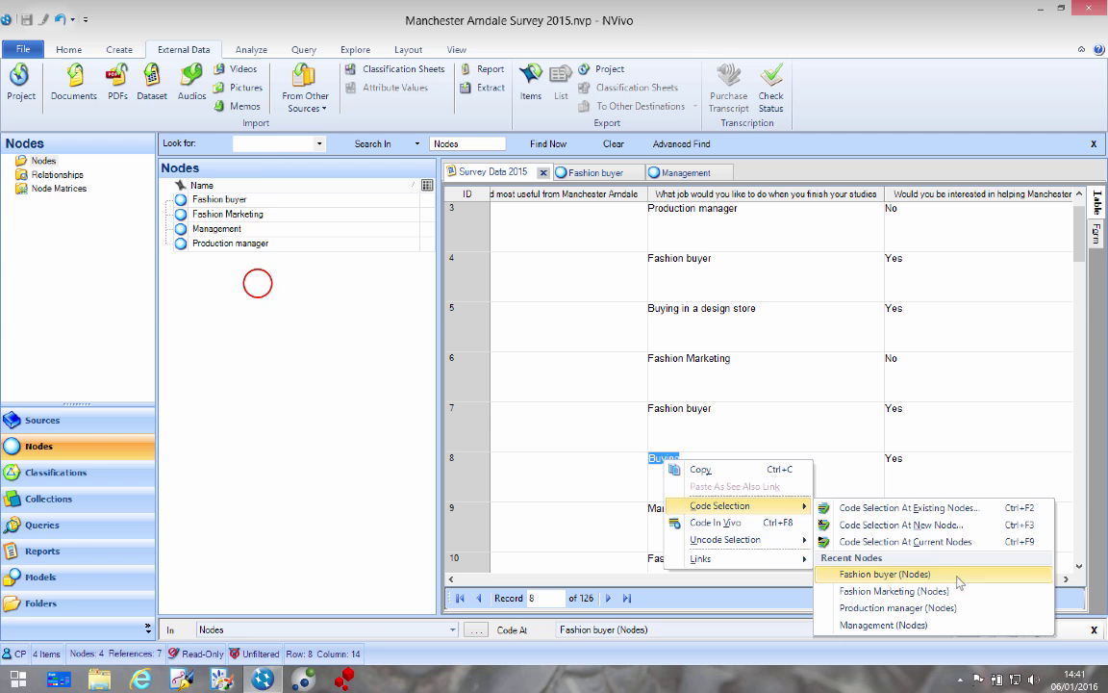
click(252, 199)
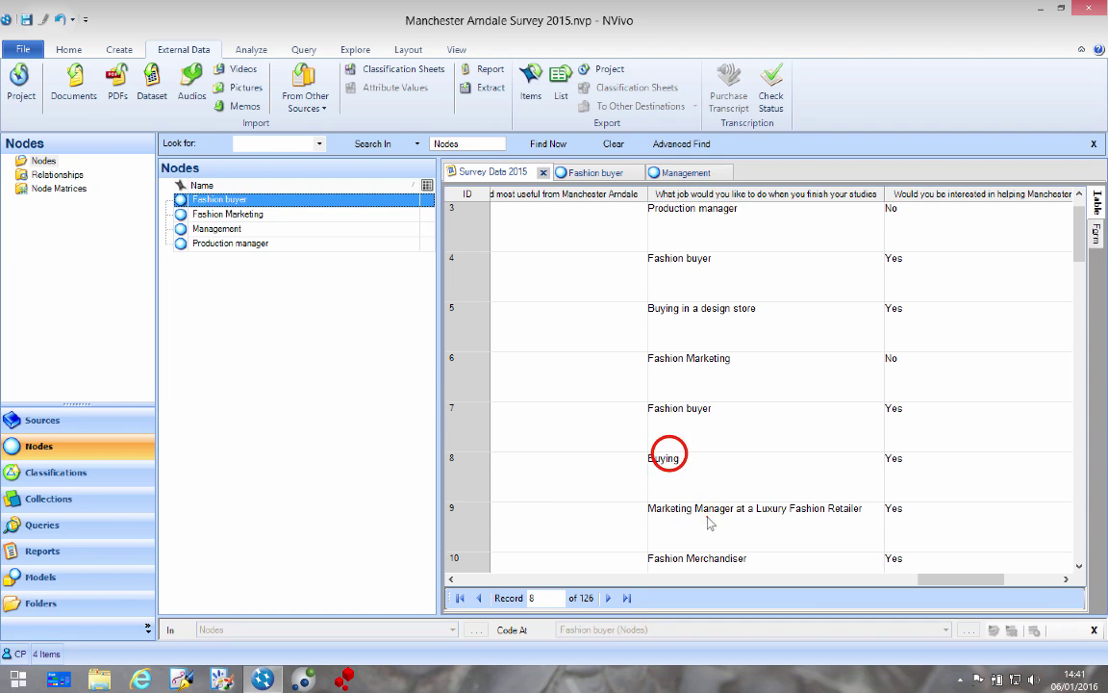
click(670, 457)
drag(685, 458, 657, 459)
double_click(663, 457)
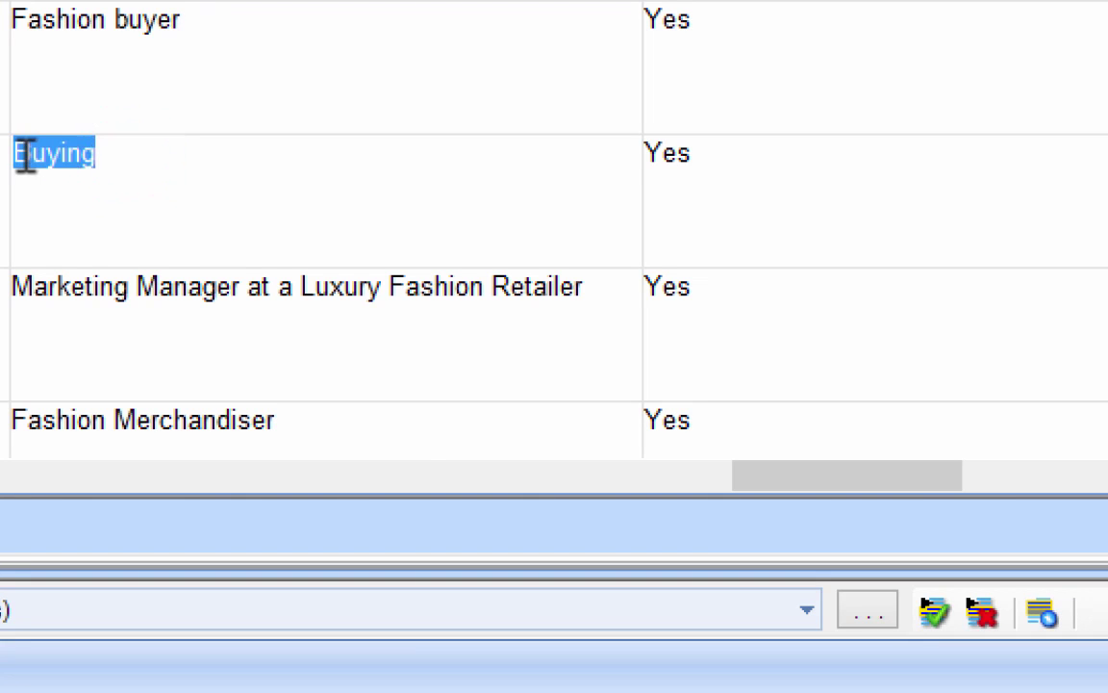
right_click(654, 458)
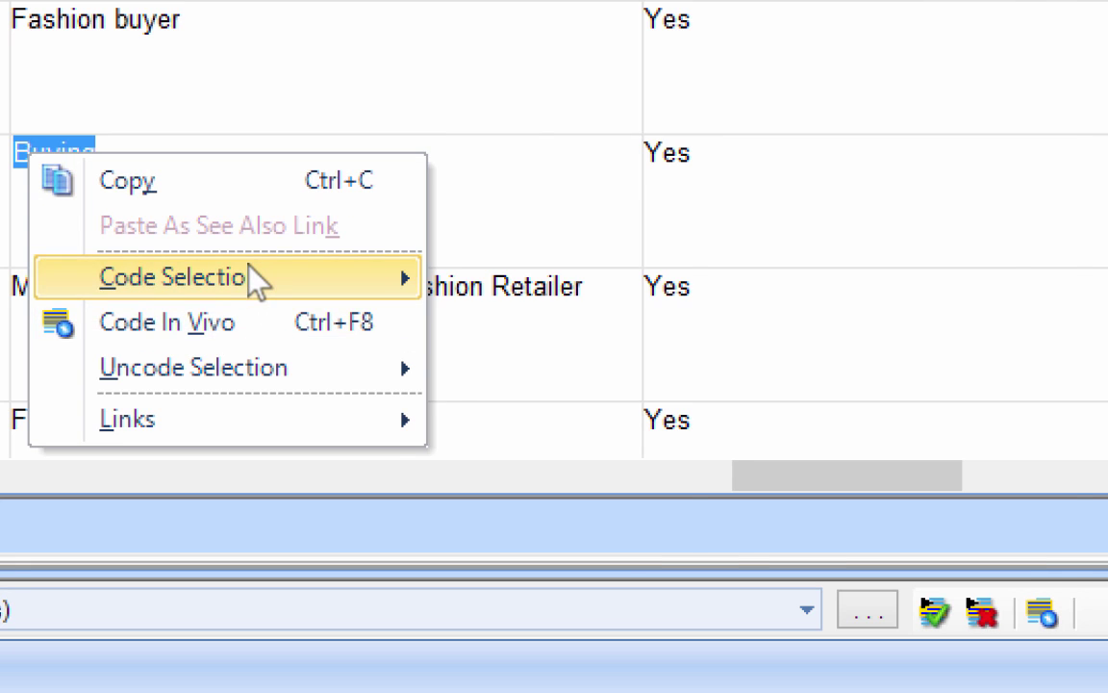
mouse_move(179, 277)
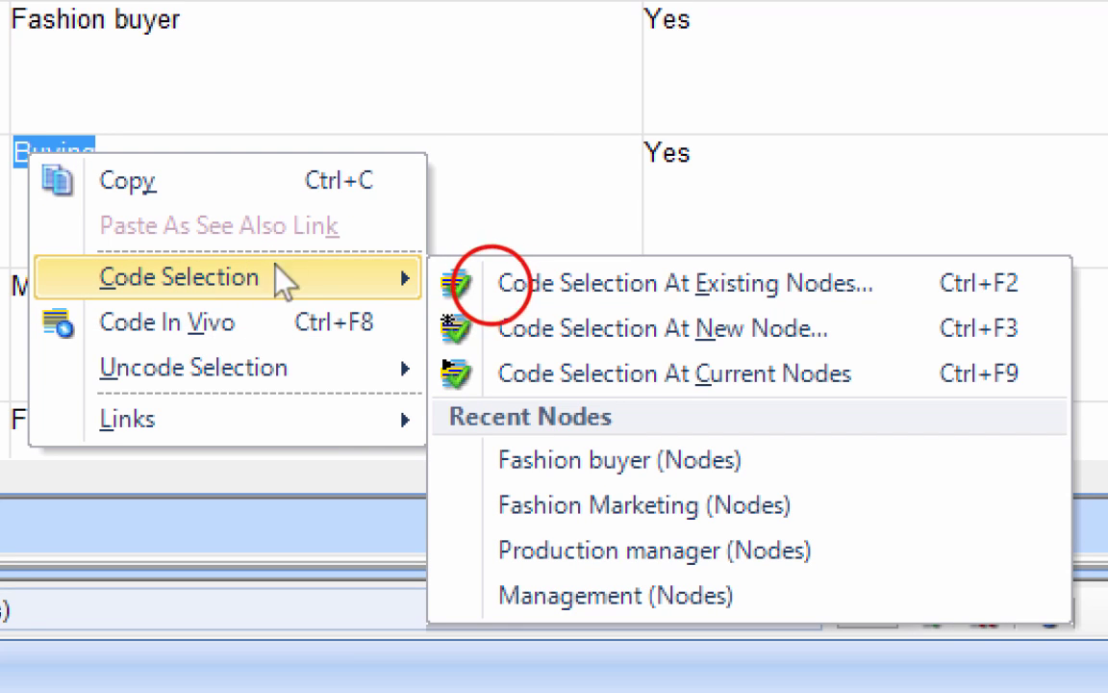
click(476, 284)
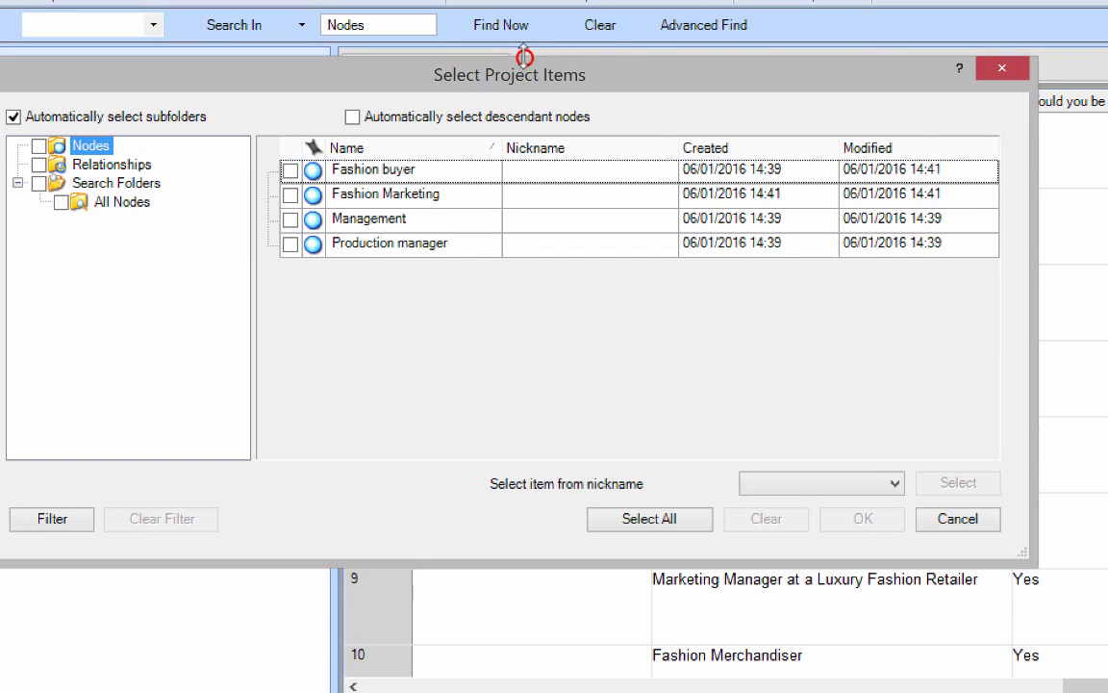
Tick Fashion buyer only (unticking Fashion Marketing) and code 'Buying' to it
drag(601, 74, 637, 105)
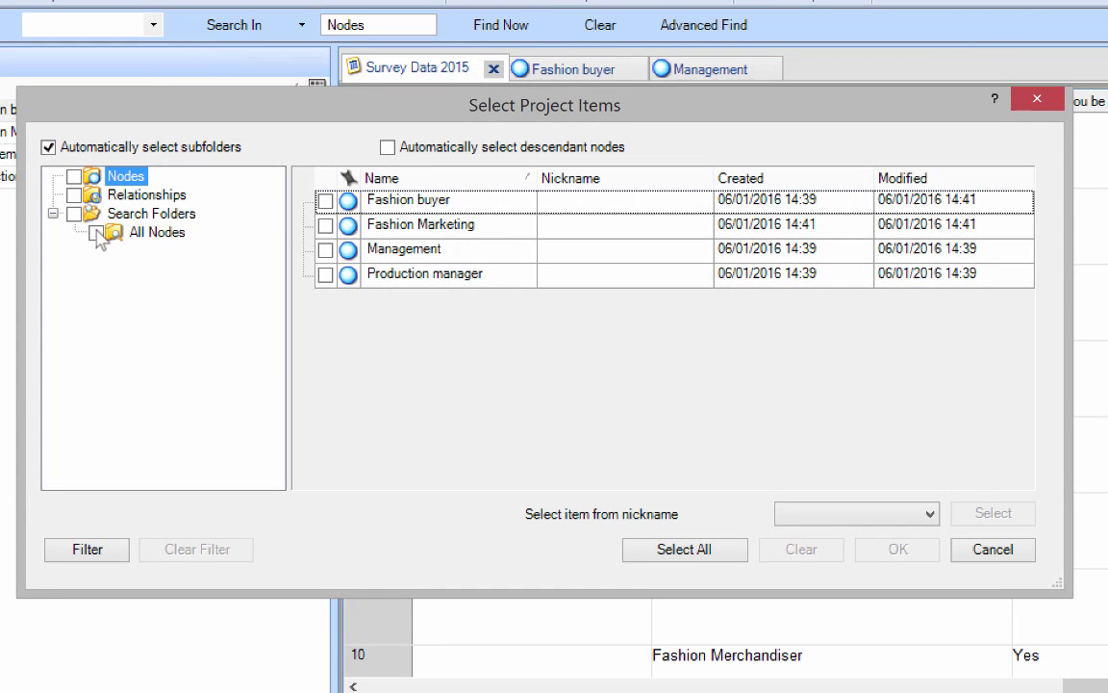
click(323, 201)
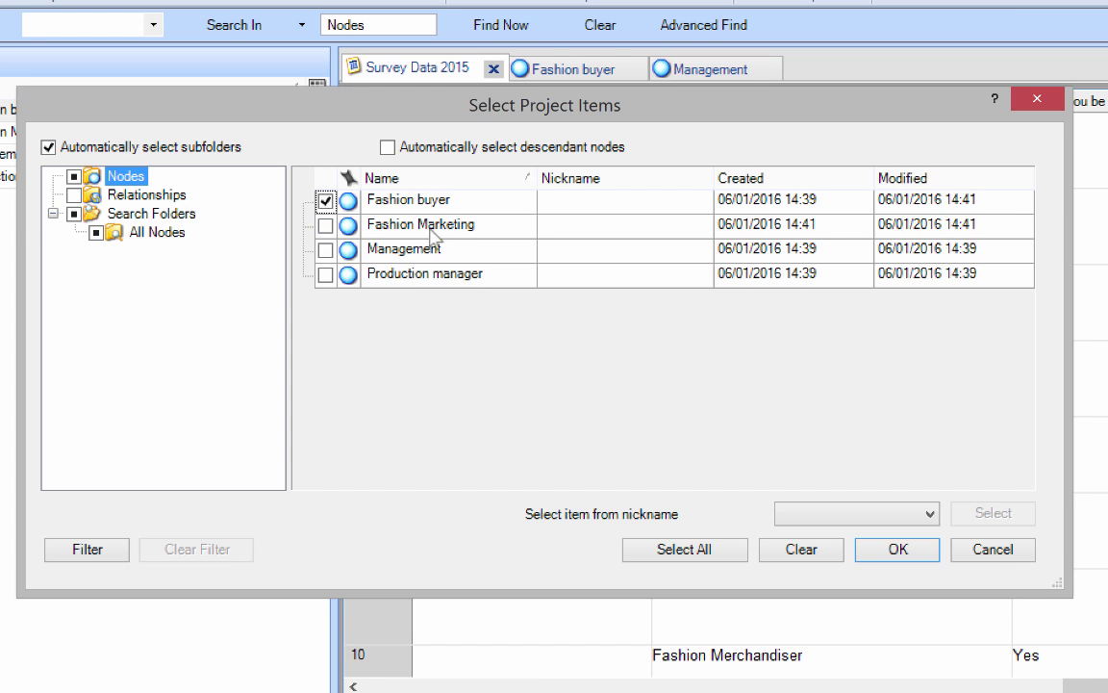
click(325, 225)
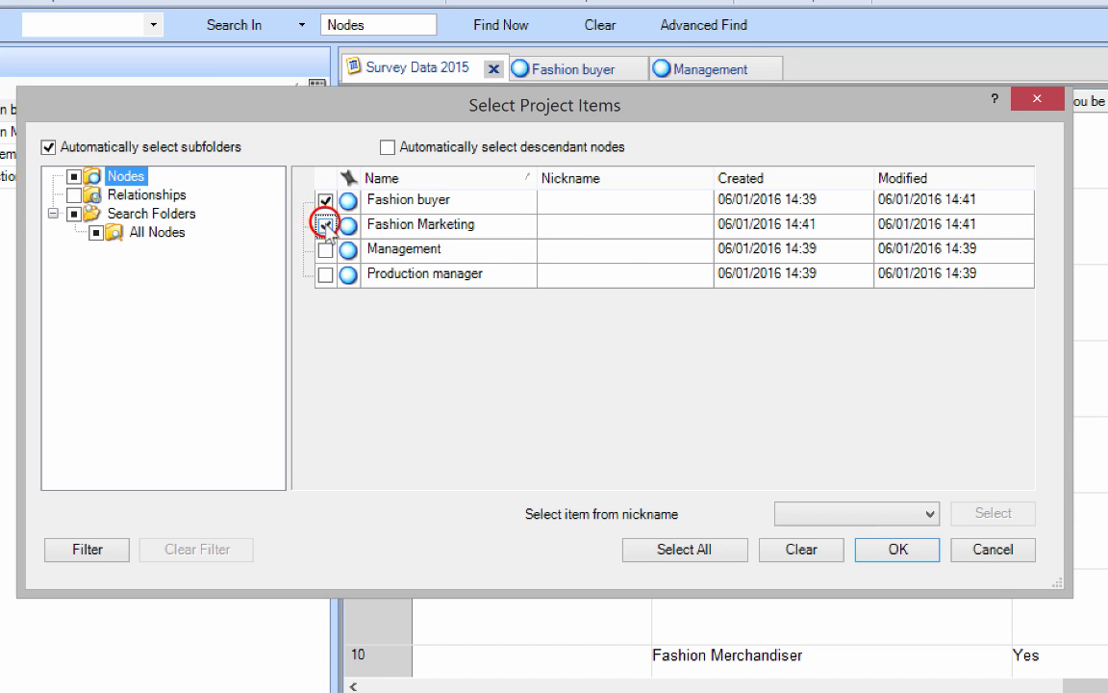
click(325, 225)
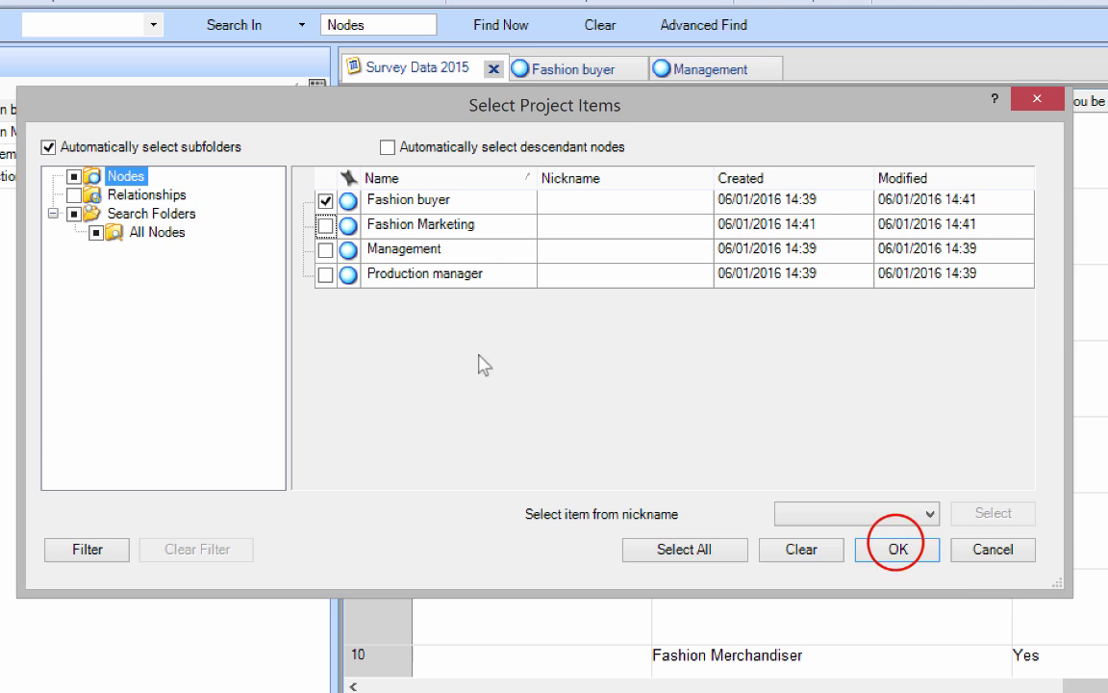
click(898, 550)
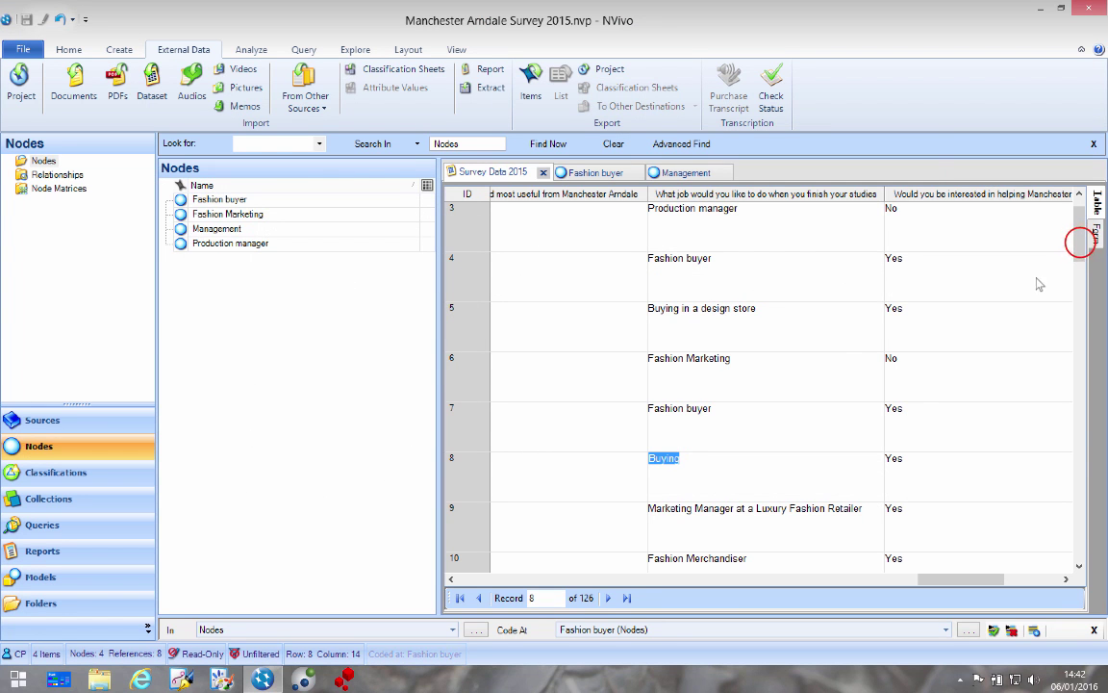
drag(1080, 240, 1075, 228)
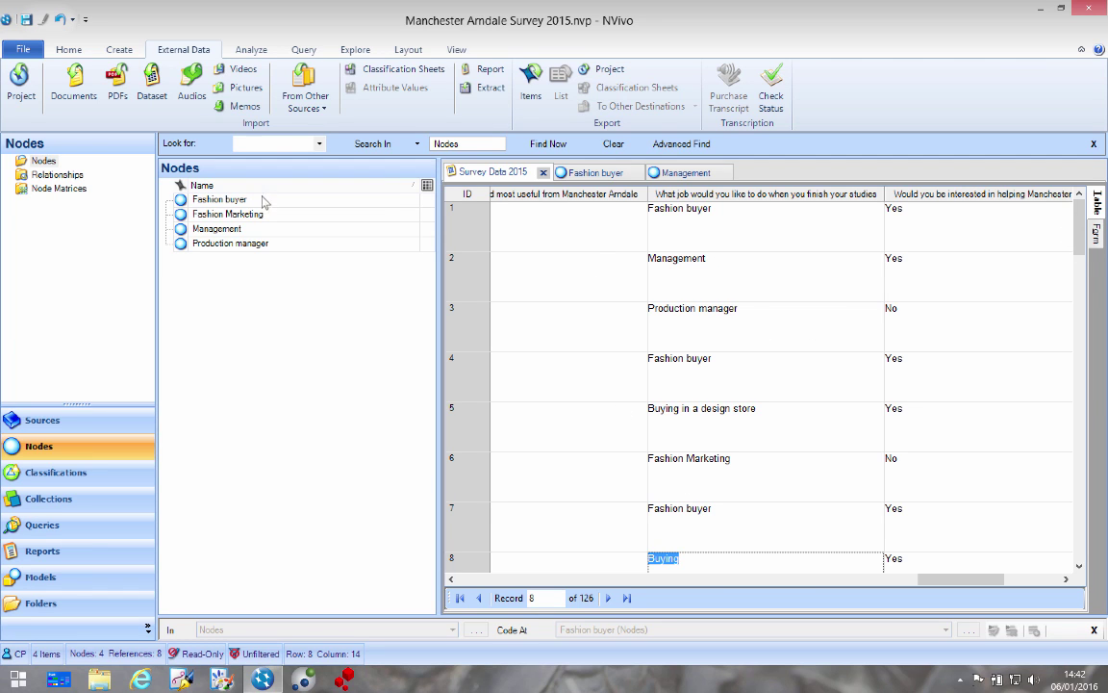
Browse the Nodes list, then view Fashion buyer's five coded references and Management's one
click(219, 199)
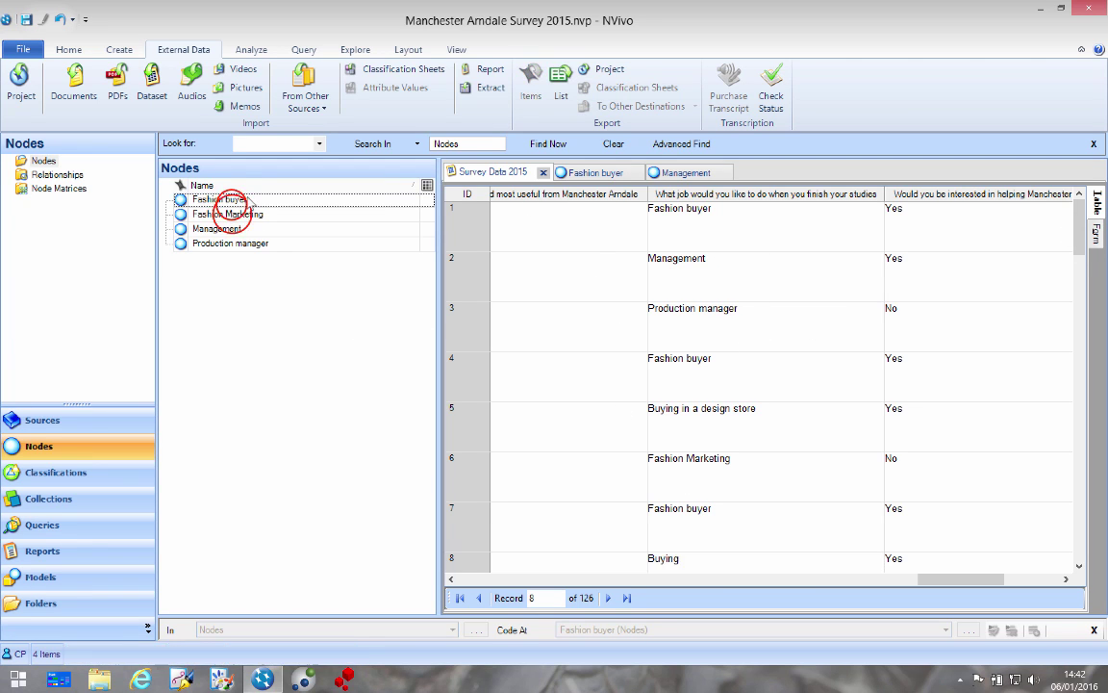
key(Down)
key(Down)
key(Down)
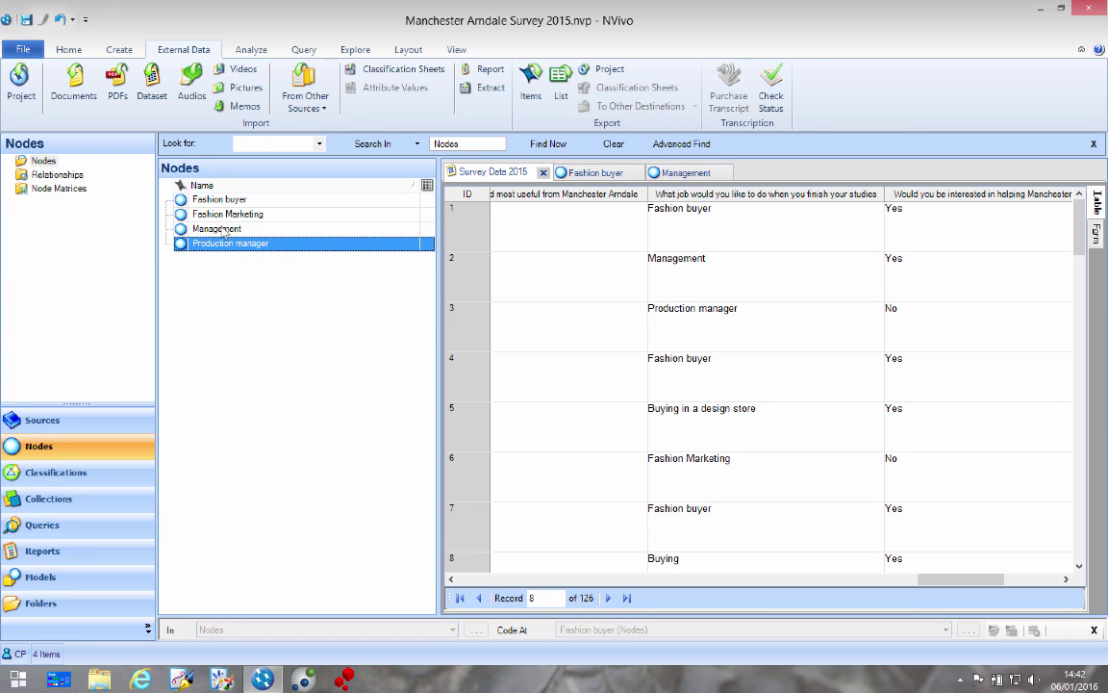
click(267, 269)
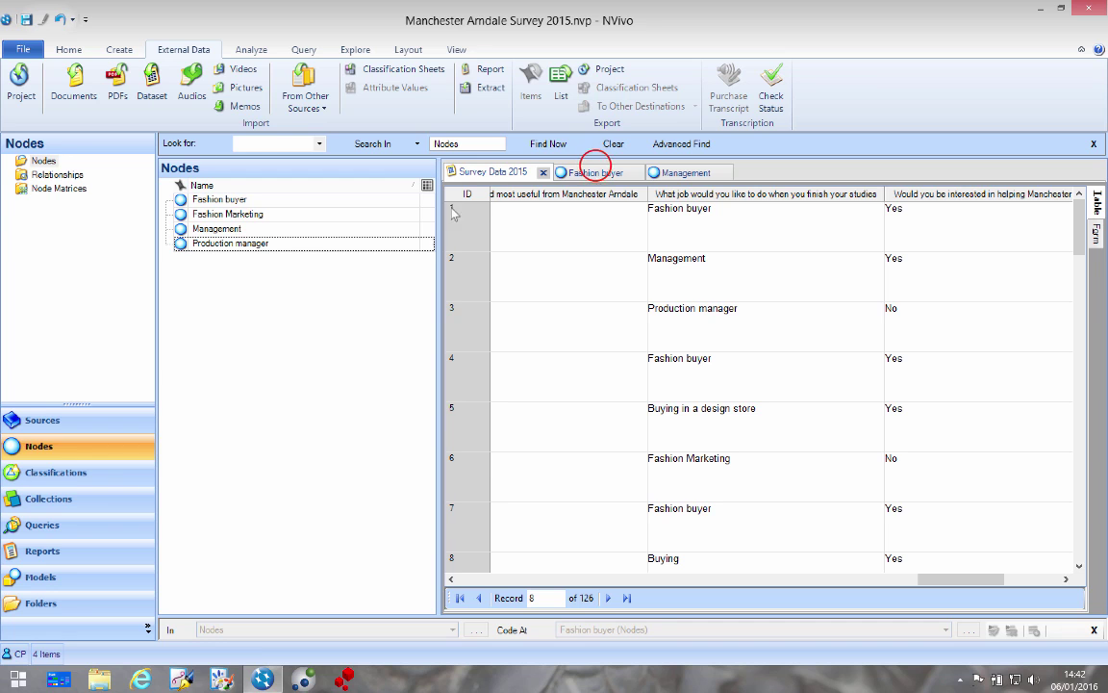
click(597, 172)
click(698, 171)
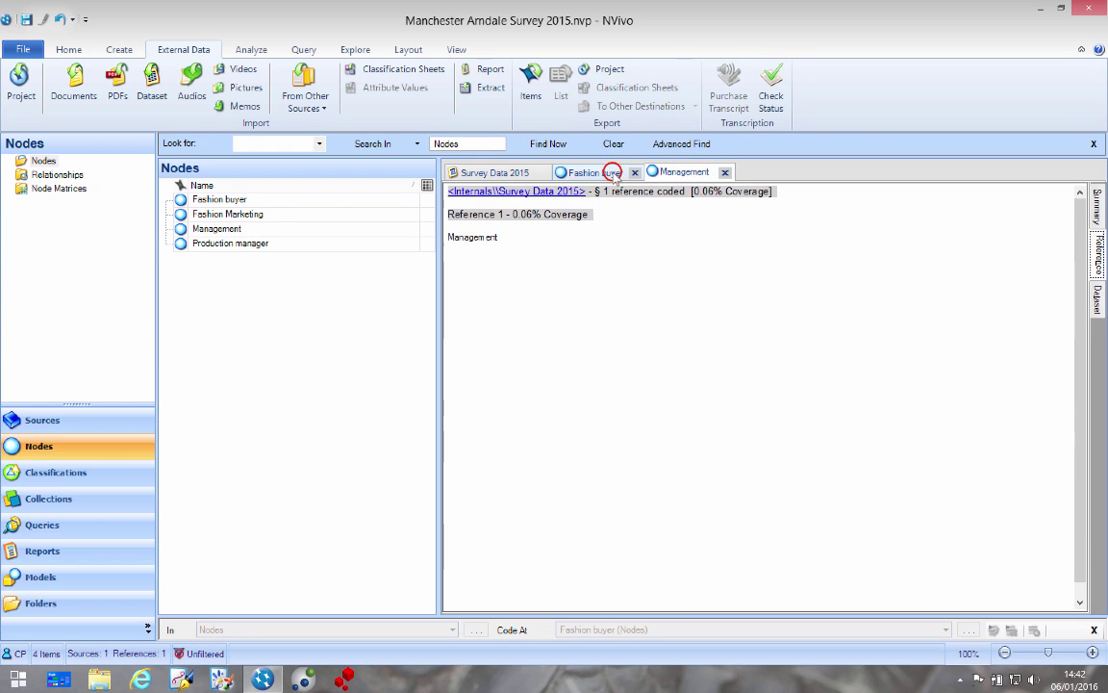
click(601, 172)
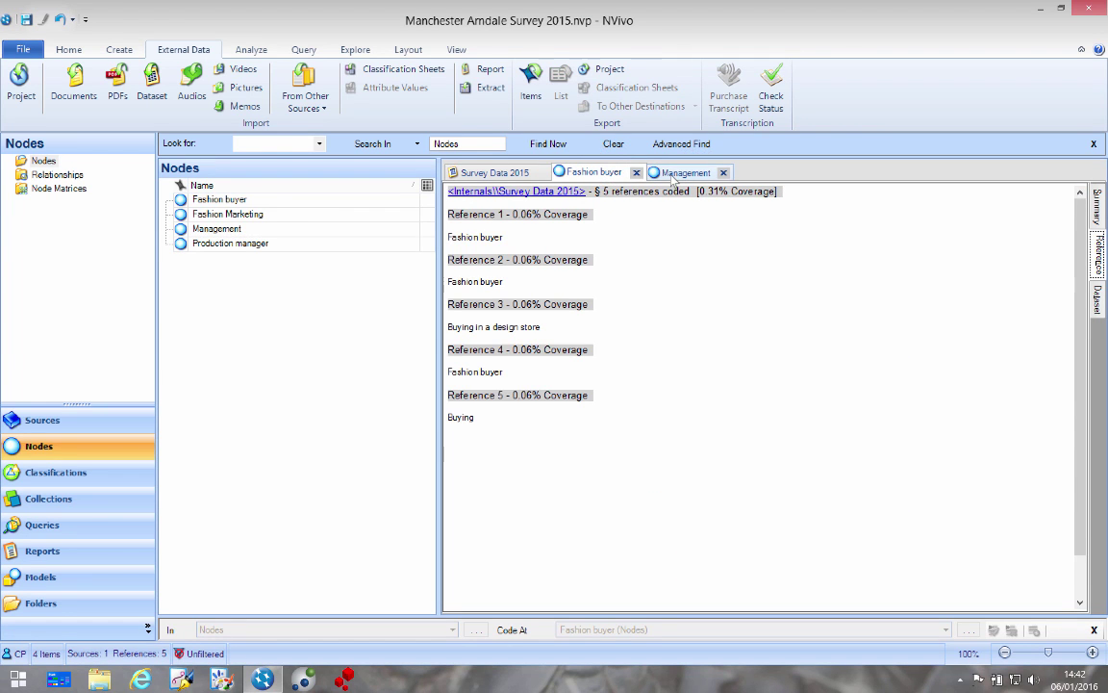